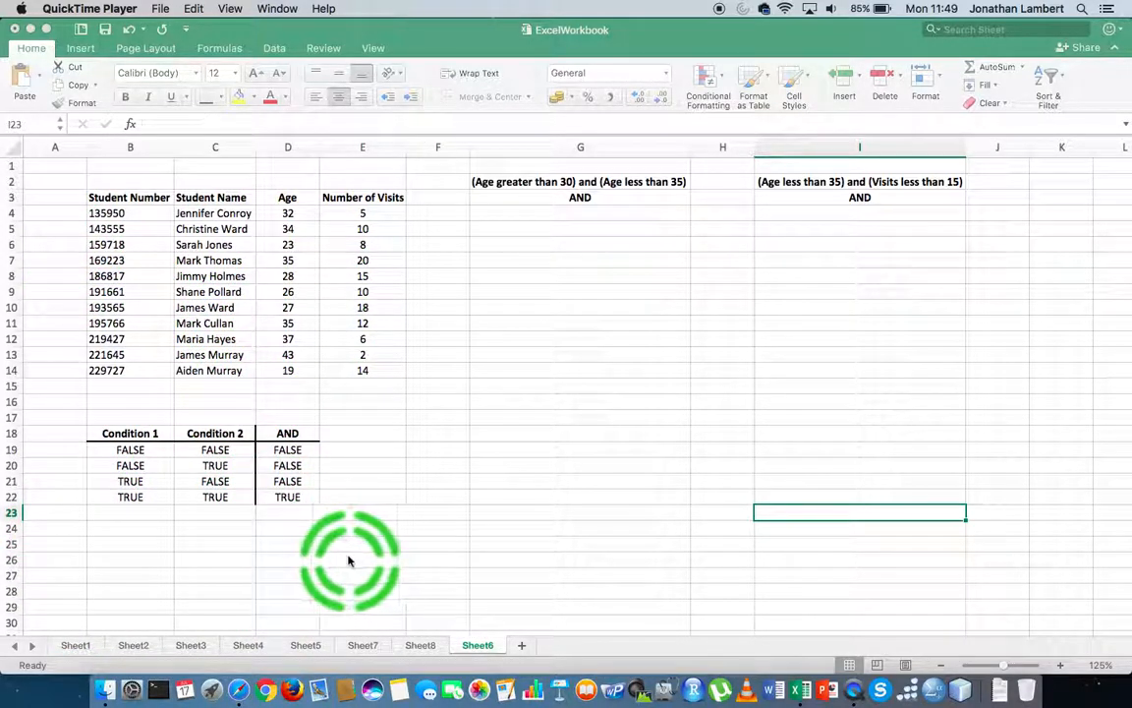
- Examine the four Condition 1 and Condition 2 combinations in rows 19 to 22 of the AND truth table
{"action": "left_click", "coordinate": [152, 436]}
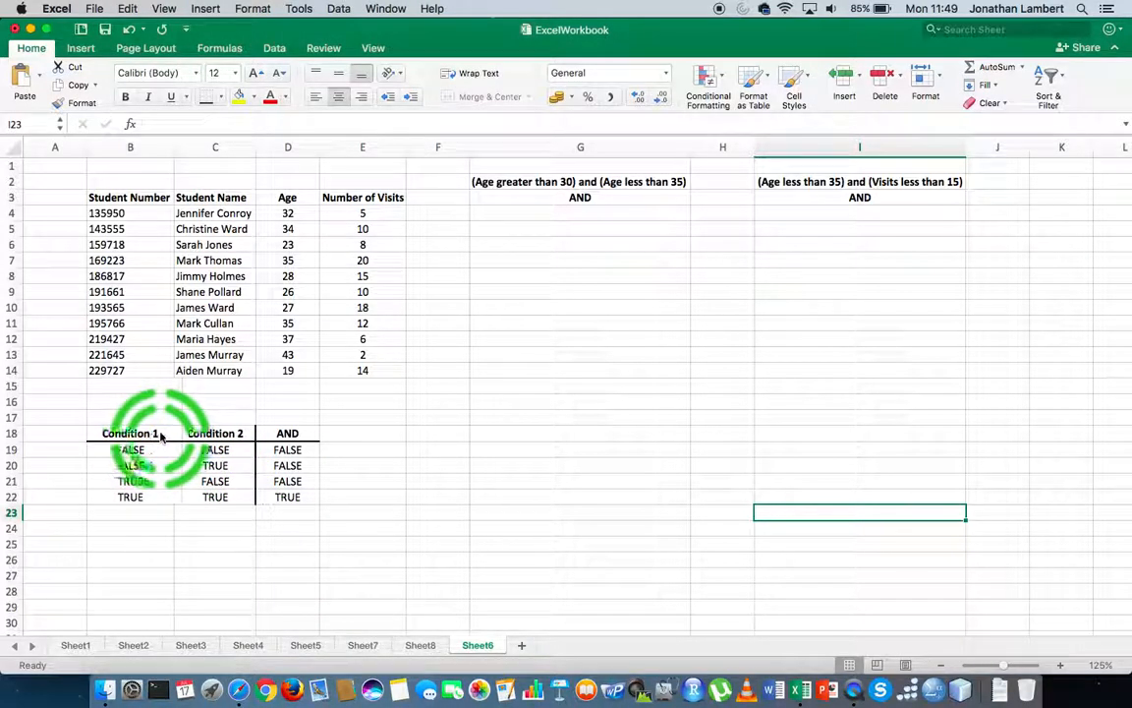
{"action": "left_click", "coordinate": [226, 434]}
{"action": "left_click", "coordinate": [148, 435]}
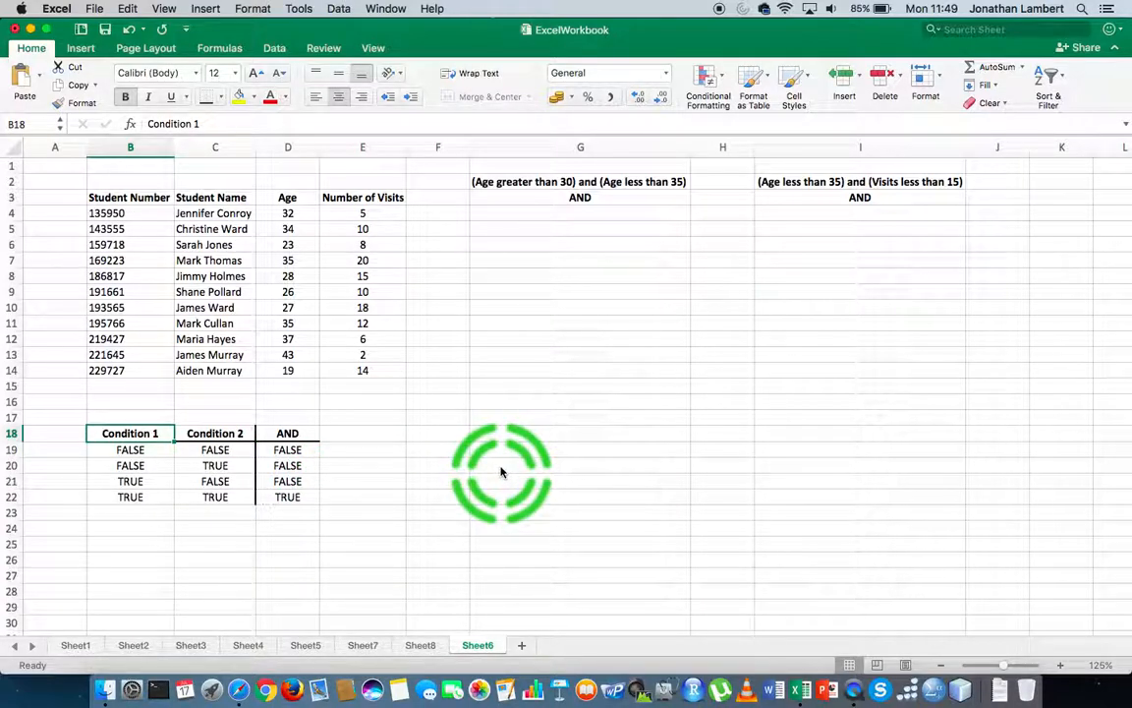
{"action": "left_click", "coordinate": [131, 452]}
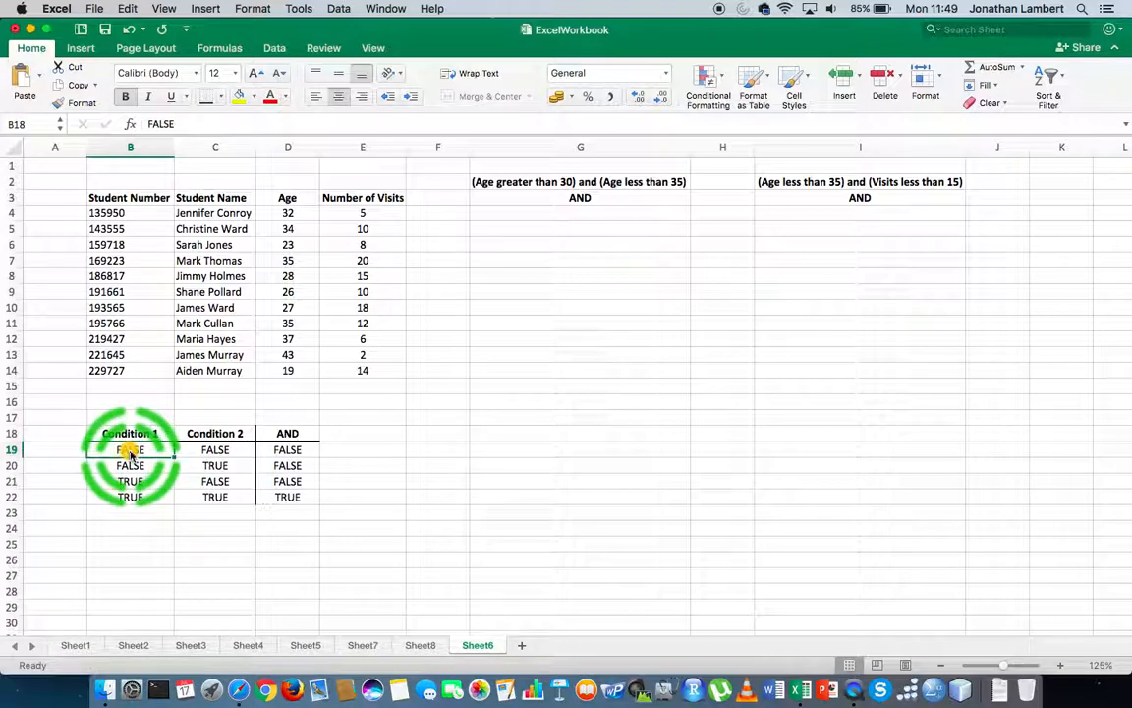
{"action": "left_click_drag", "start_coordinate": [131, 452], "coordinate": [214, 451]}
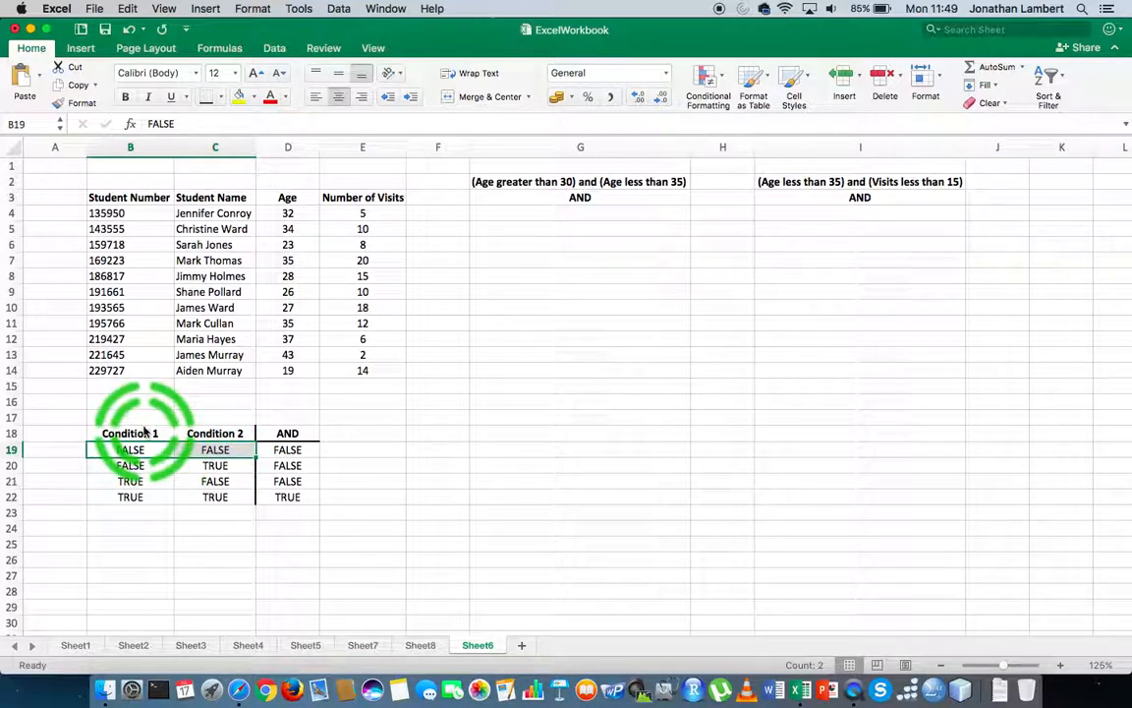
{"action": "left_click_drag", "start_coordinate": [138, 468], "coordinate": [204, 468]}
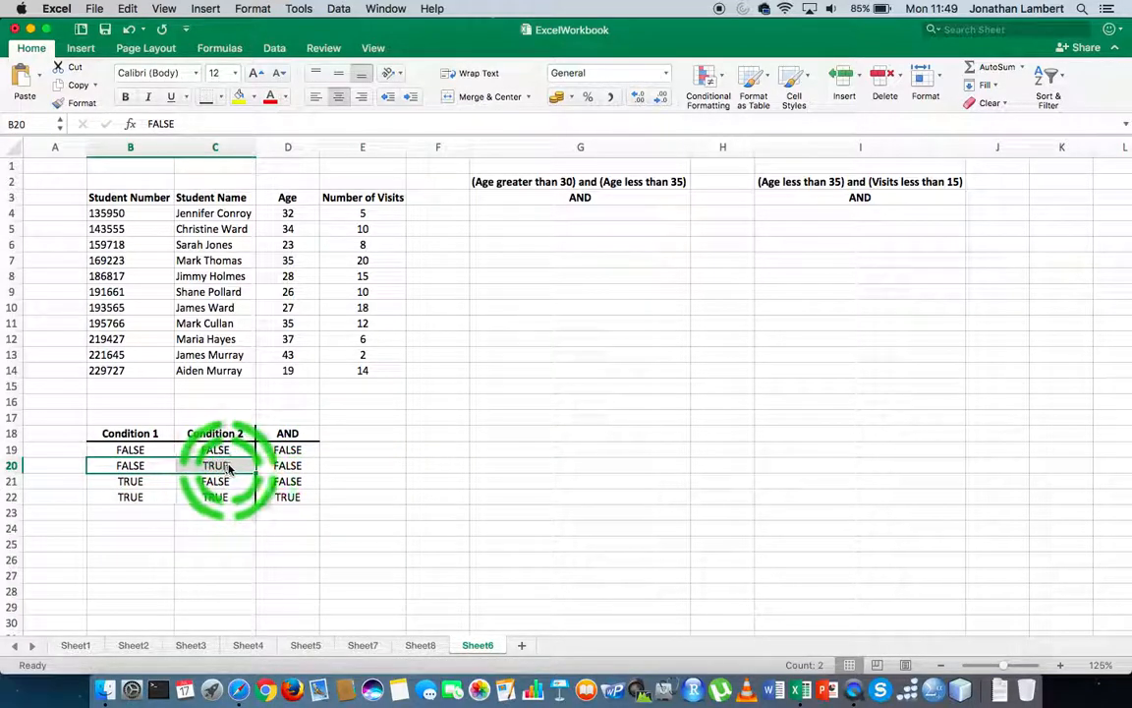
{"action": "left_click", "coordinate": [150, 482]}
{"action": "left_click_drag", "start_coordinate": [150, 483], "coordinate": [196, 481]}
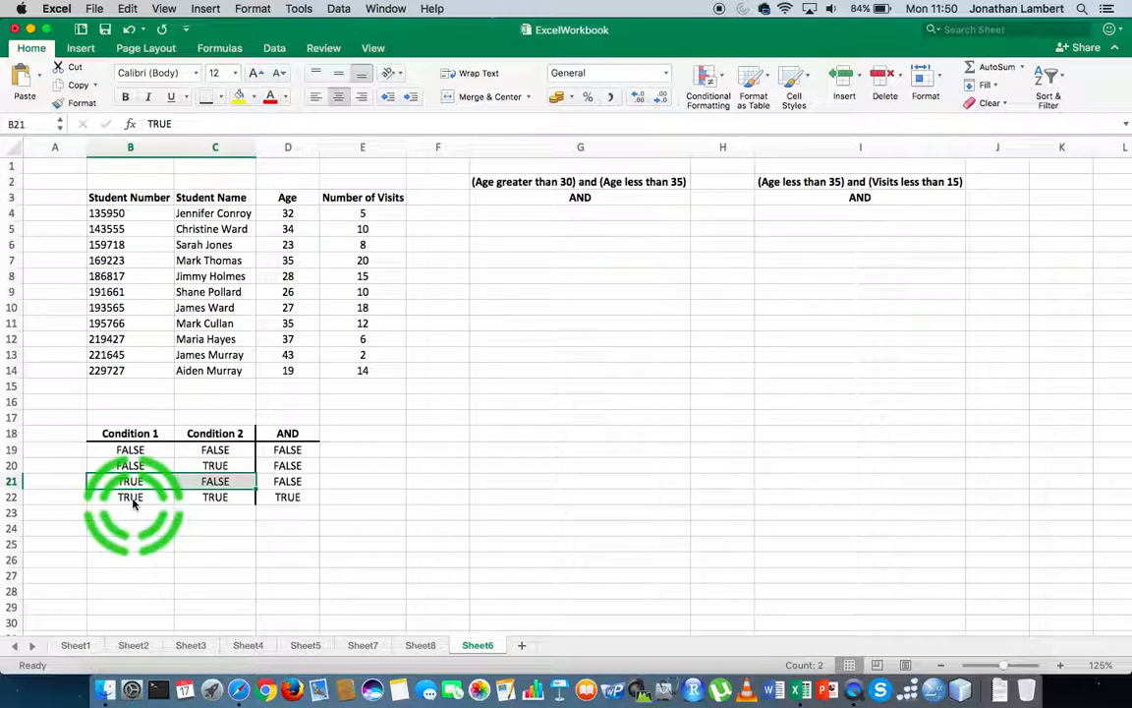
{"action": "left_click_drag", "start_coordinate": [133, 502], "coordinate": [205, 500]}
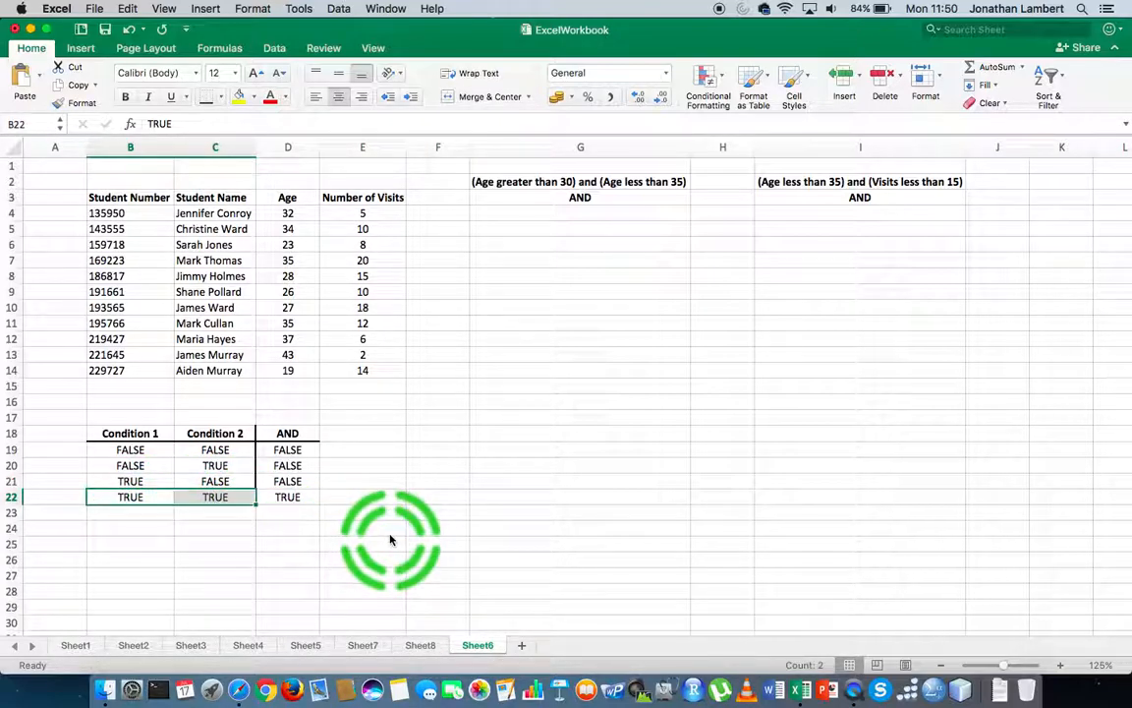
{"action": "left_click", "coordinate": [450, 433]}
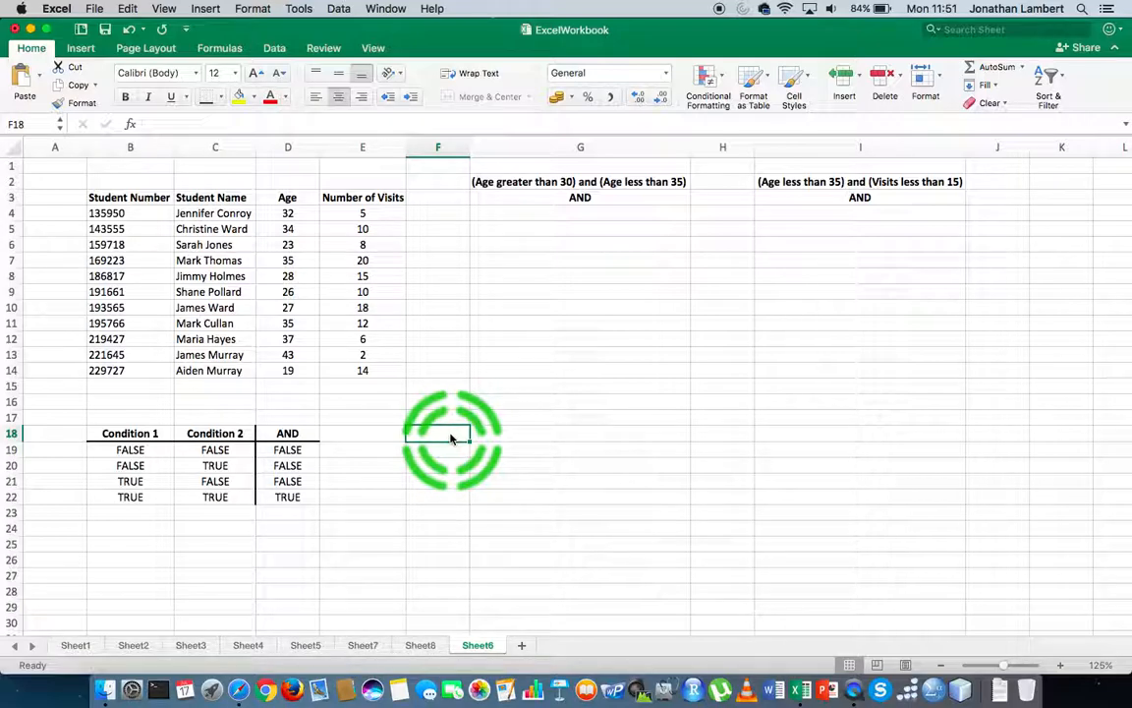
- Compare both conditions with the AND formula in column D for each truth table row, starting with row 22, followed by rows 19 to 21
{"action": "left_click", "coordinate": [132, 498]}
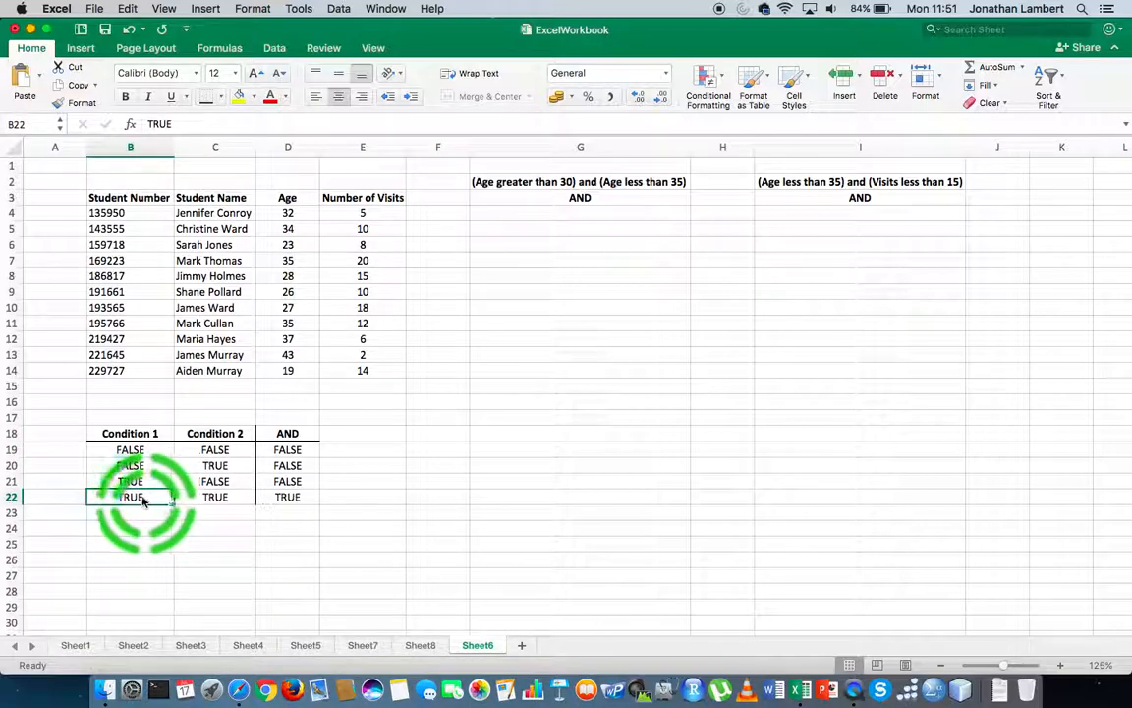
{"action": "left_click", "coordinate": [213, 496]}
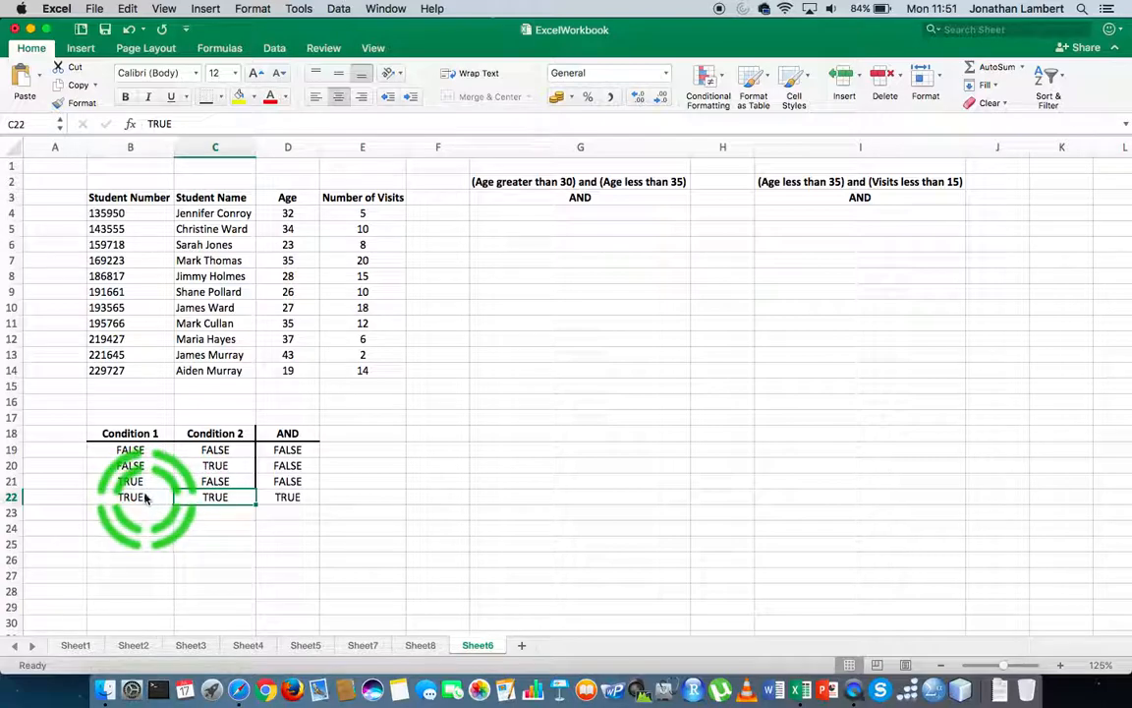
{"action": "left_click_drag", "start_coordinate": [147, 494], "coordinate": [187, 497]}
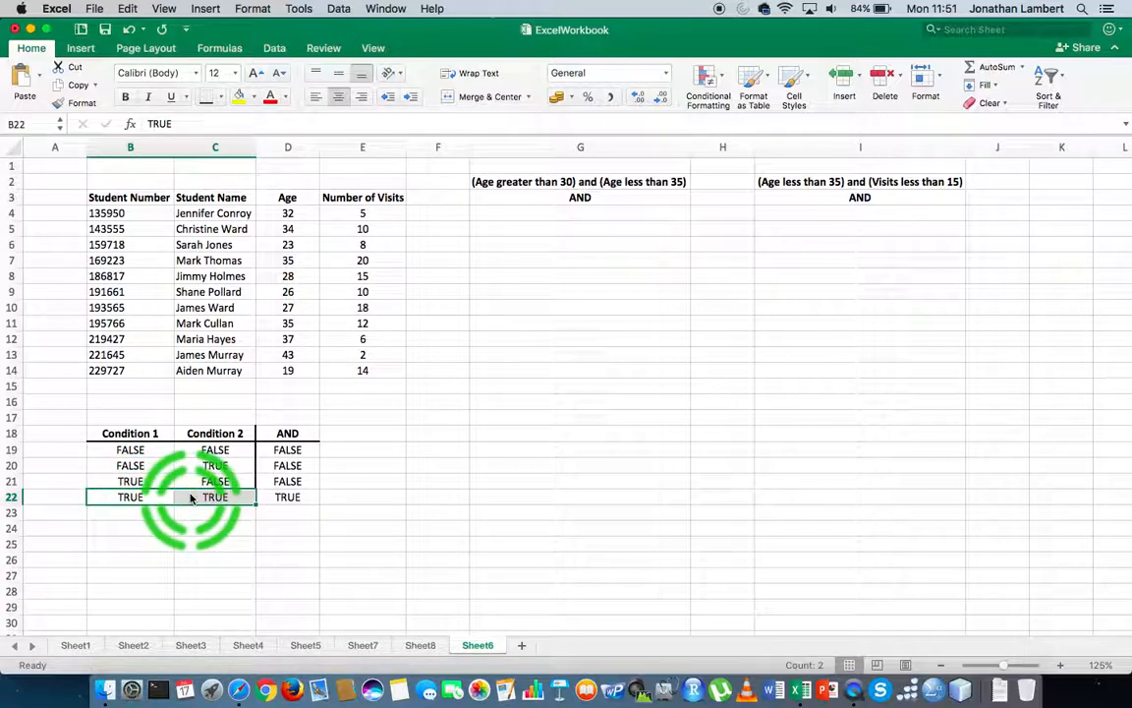
{"action": "left_click", "coordinate": [282, 498]}
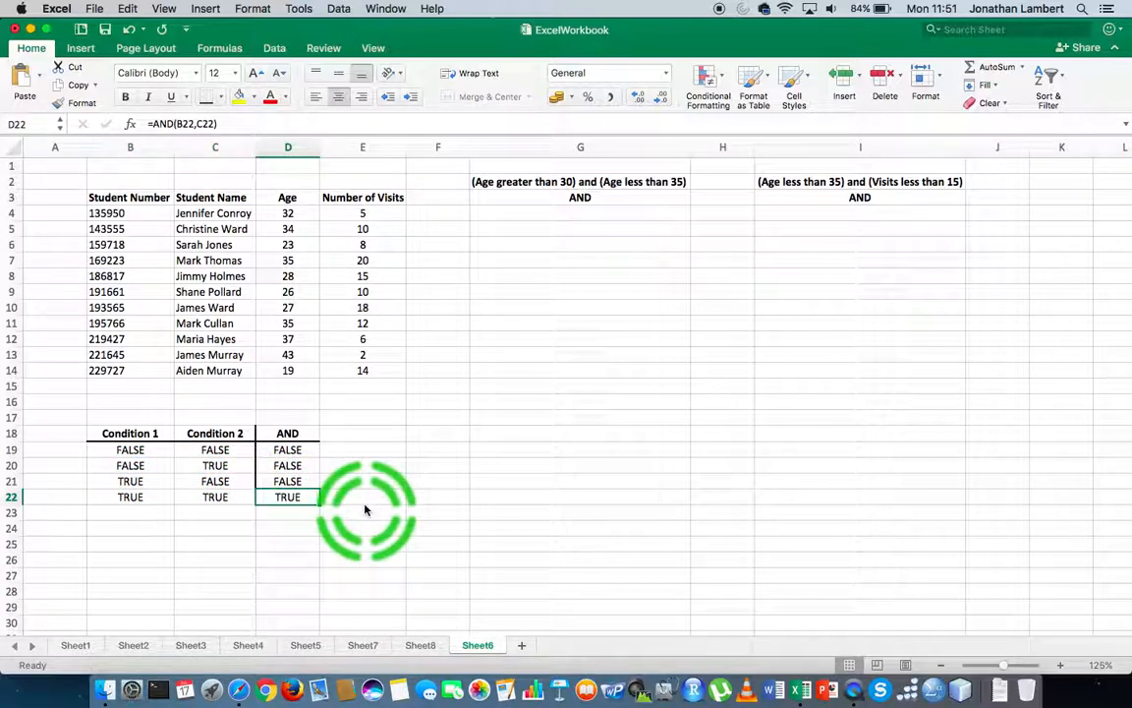
{"action": "left_click", "coordinate": [151, 450]}
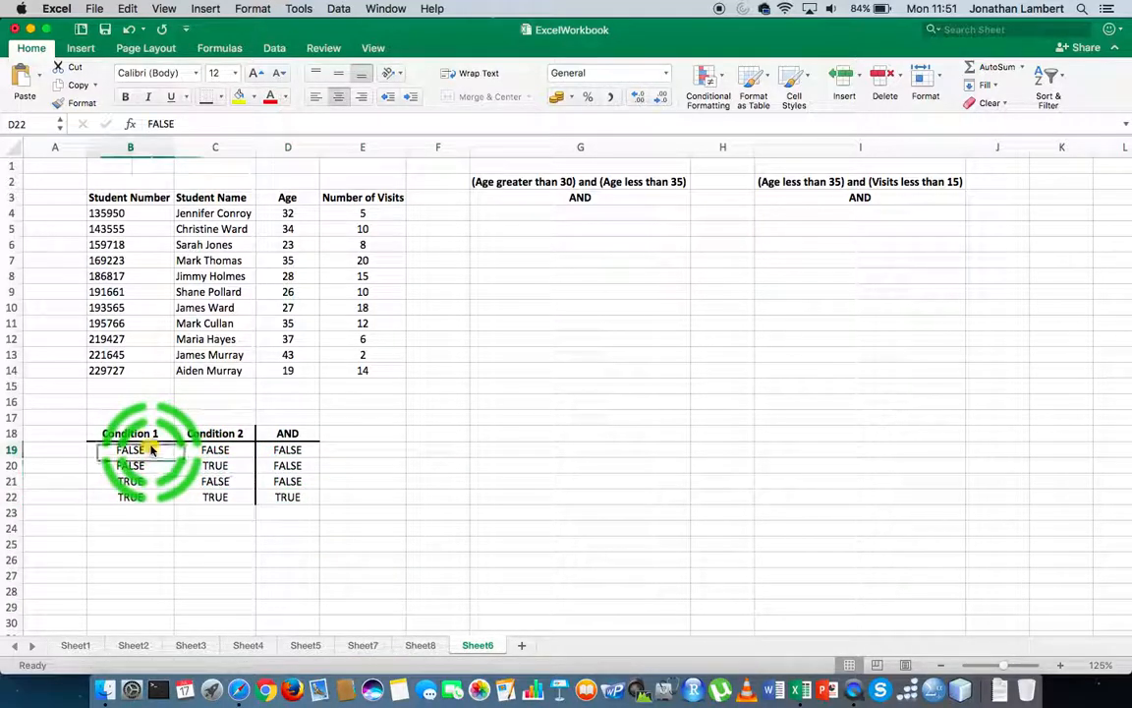
{"action": "left_click", "coordinate": [212, 451]}
{"action": "left_click", "coordinate": [288, 452]}
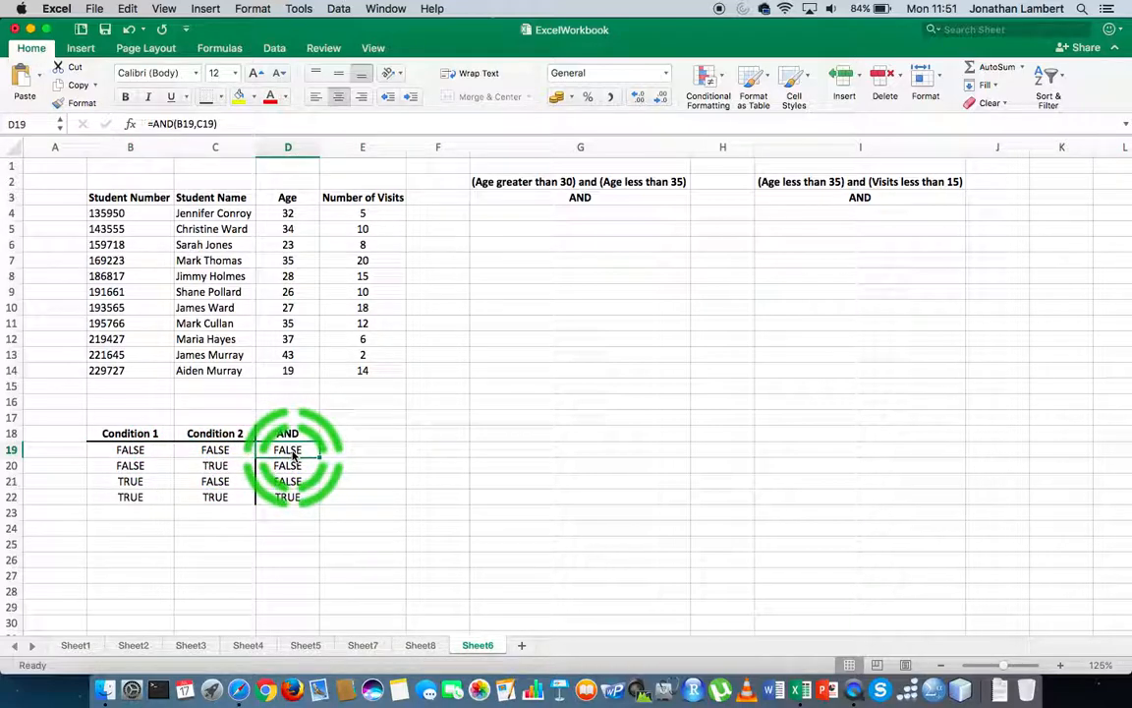
{"action": "left_click", "coordinate": [131, 466]}
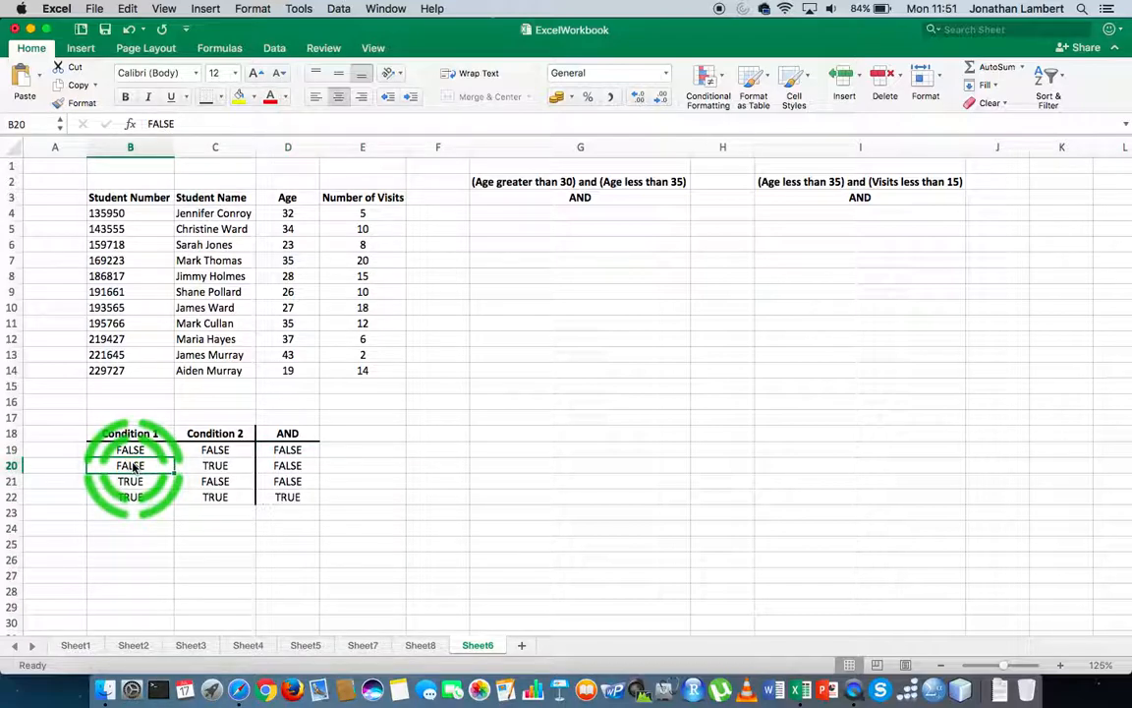
{"action": "left_click", "coordinate": [209, 467]}
{"action": "left_click", "coordinate": [295, 467]}
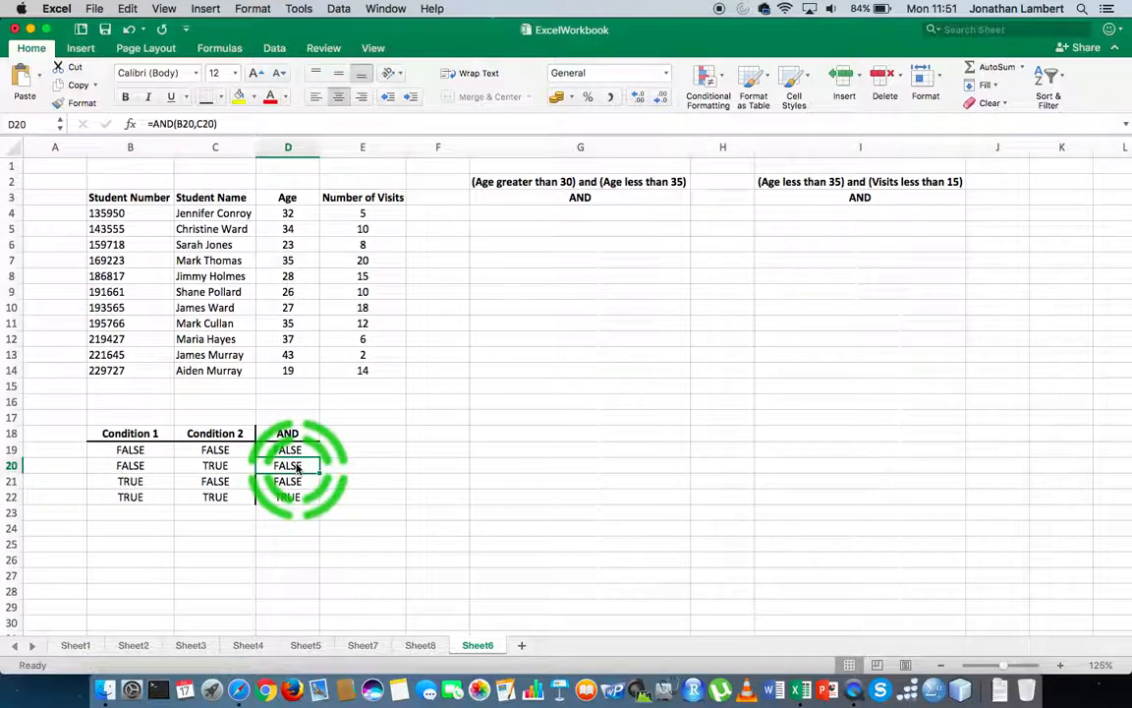
{"action": "left_click", "coordinate": [151, 484]}
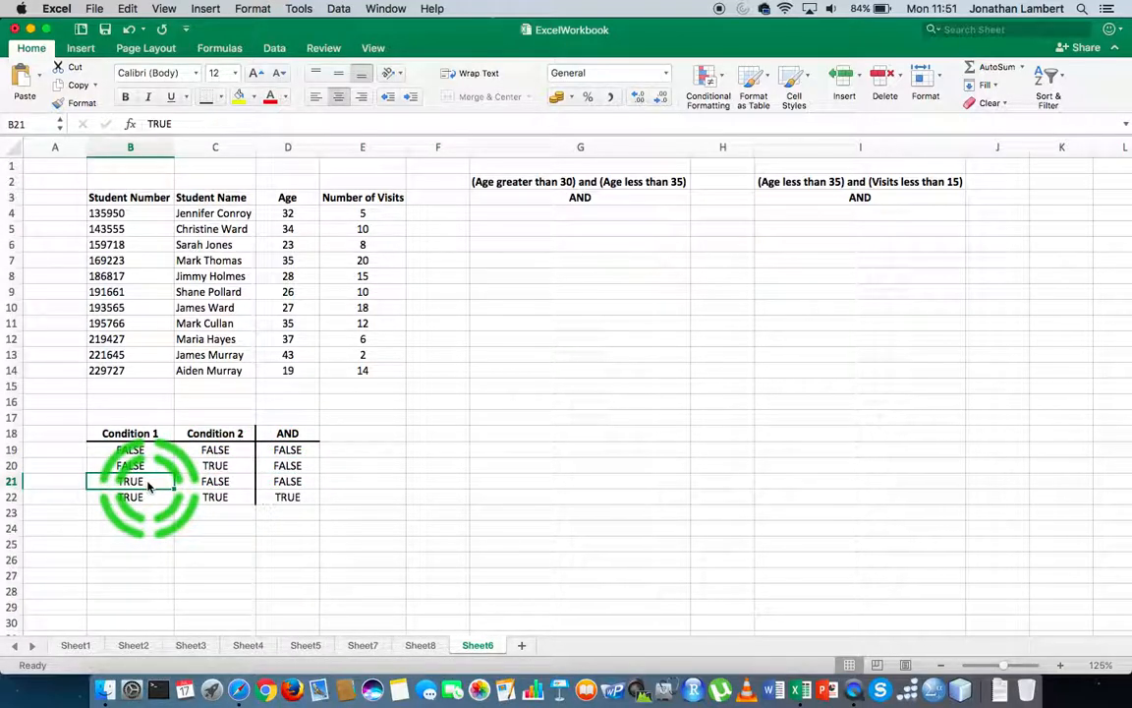
{"action": "left_click", "coordinate": [218, 482]}
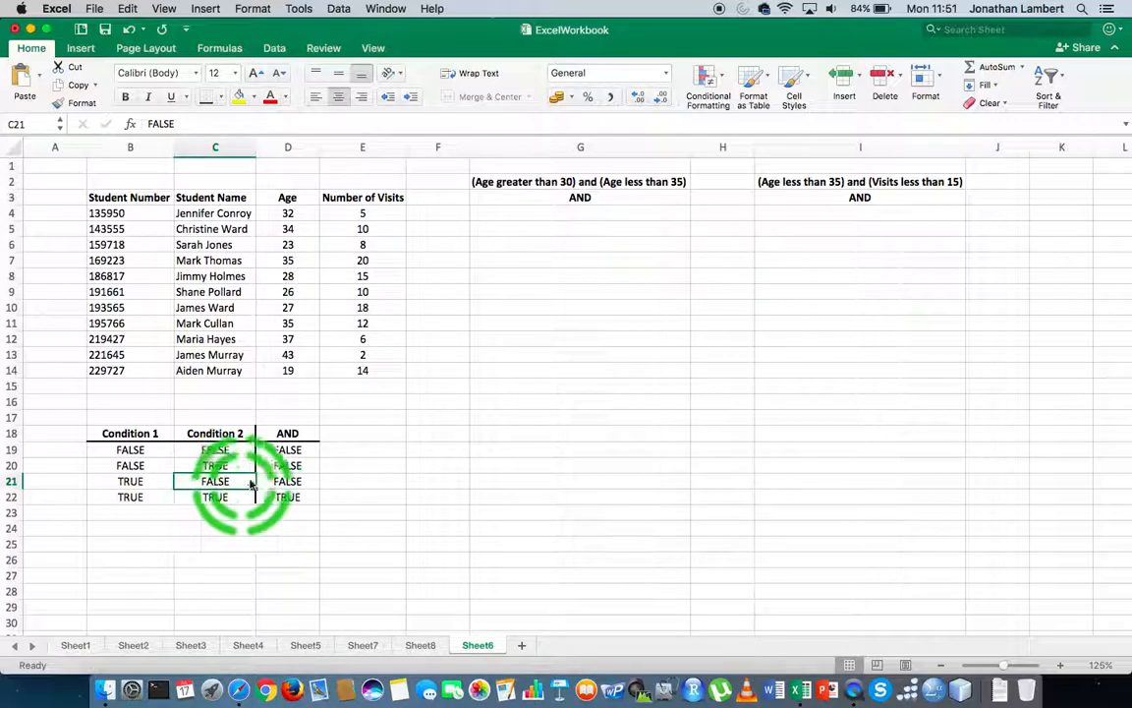
{"action": "left_click", "coordinate": [285, 481]}
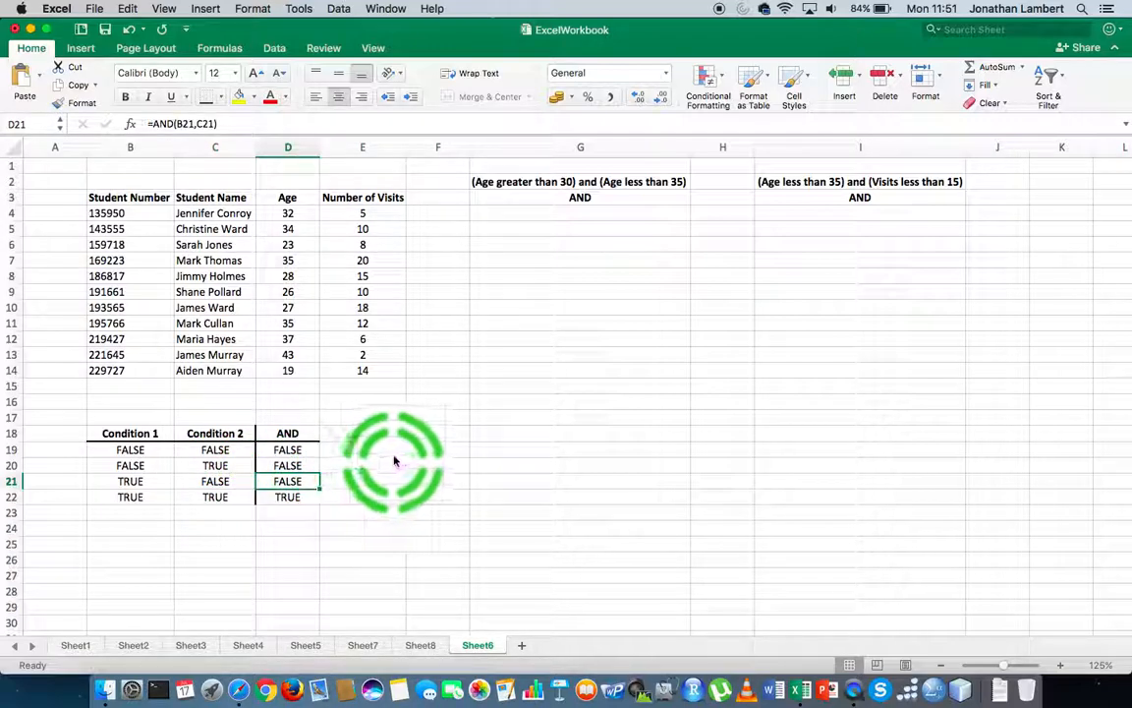
- Review the AND column heading and check the formula in D22 against its two input conditions in B22 and C22
{"action": "left_click", "coordinate": [289, 433]}
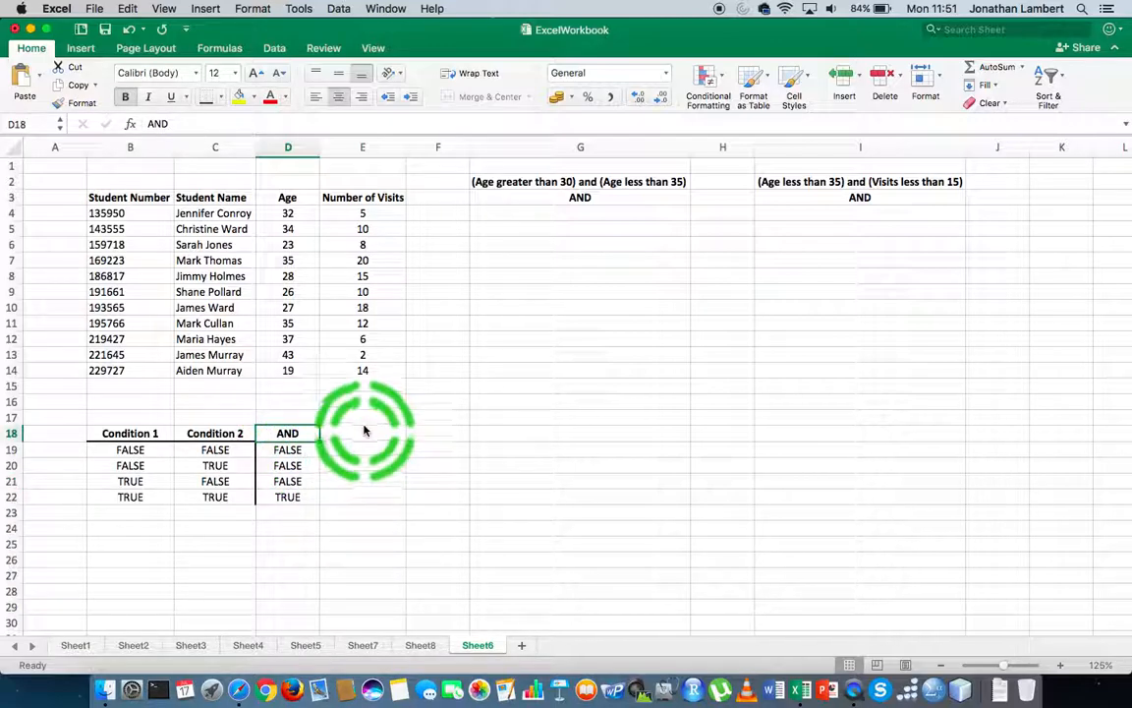
{"action": "left_click", "coordinate": [287, 497]}
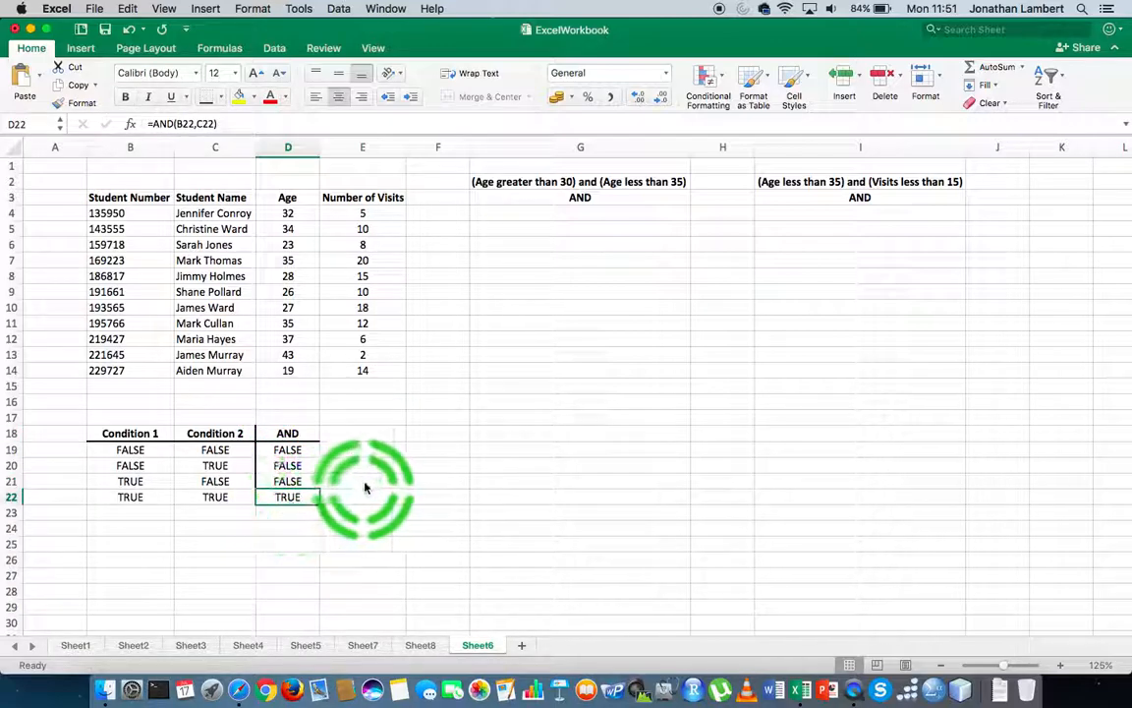
{"action": "left_click", "coordinate": [145, 497]}
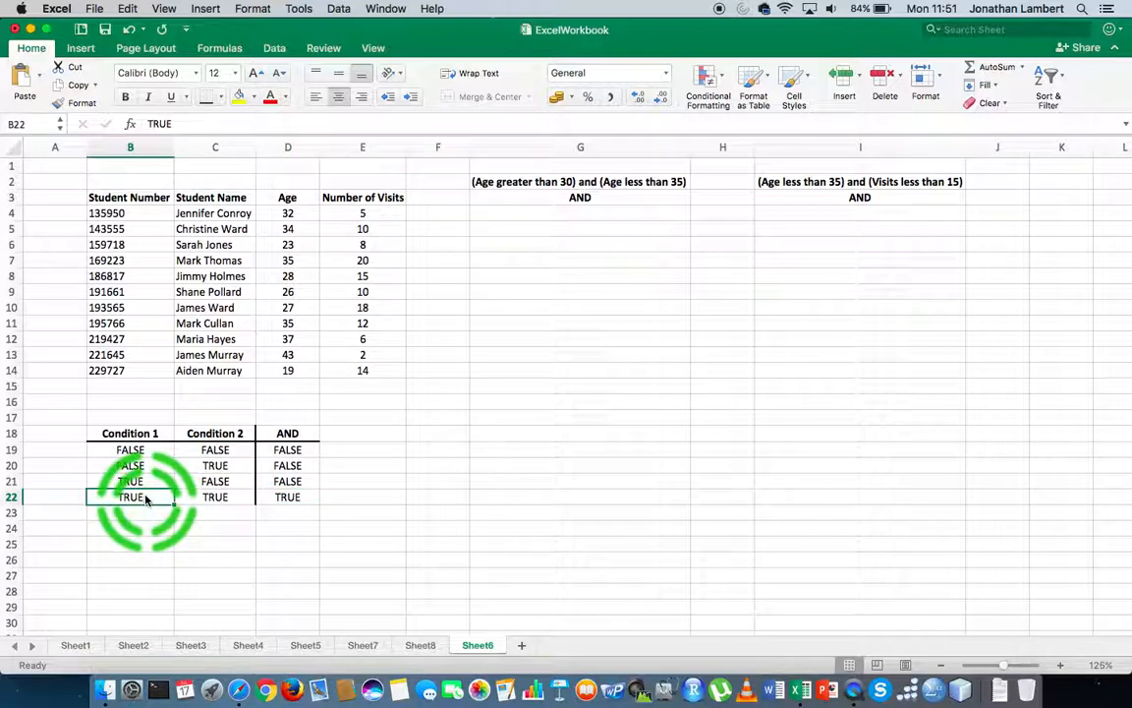
{"action": "left_click", "coordinate": [197, 501]}
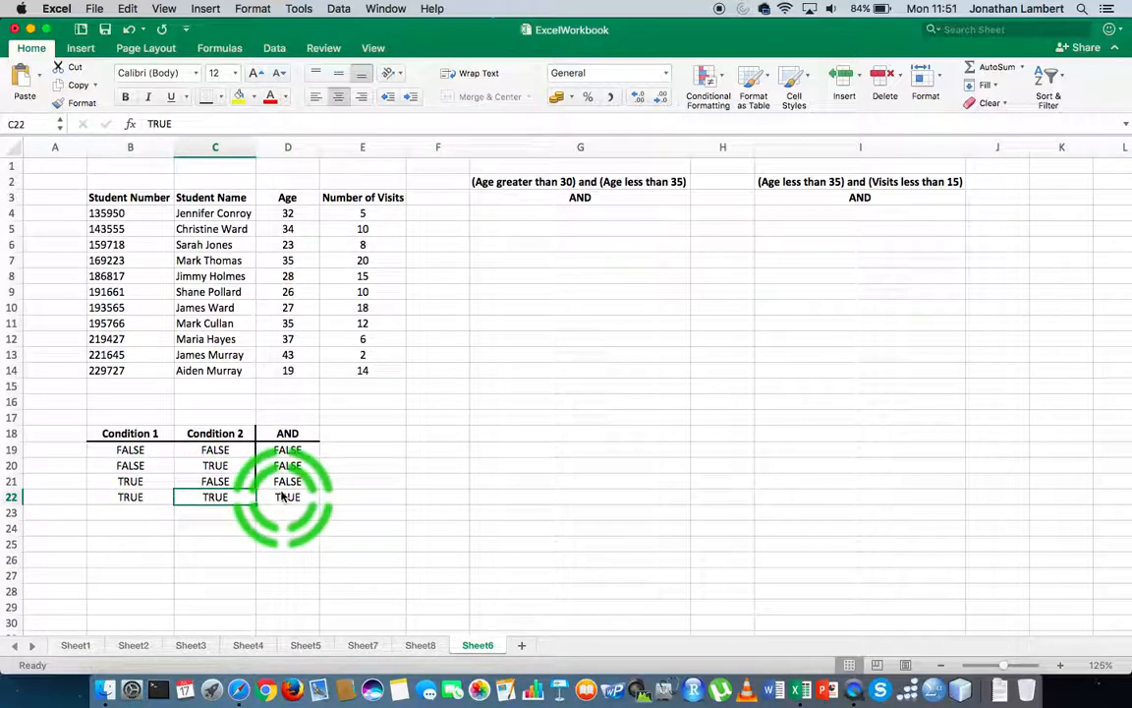
{"action": "left_click", "coordinate": [144, 498]}
{"action": "left_click", "coordinate": [195, 499]}
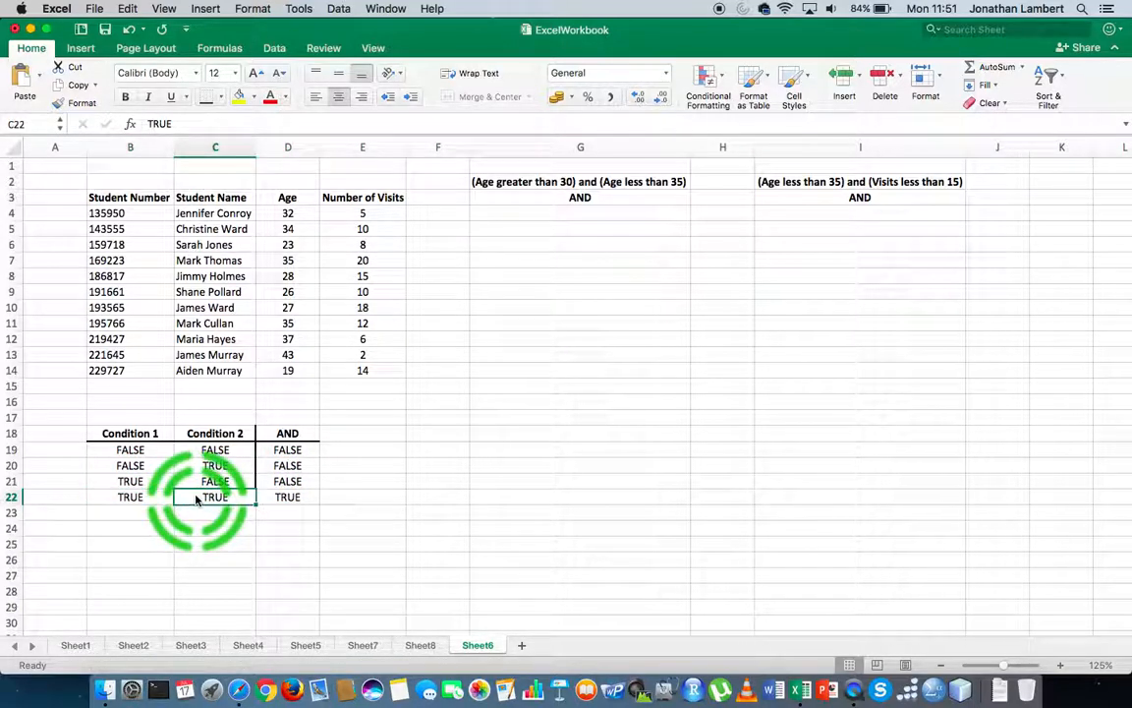
{"action": "left_click", "coordinate": [304, 498]}
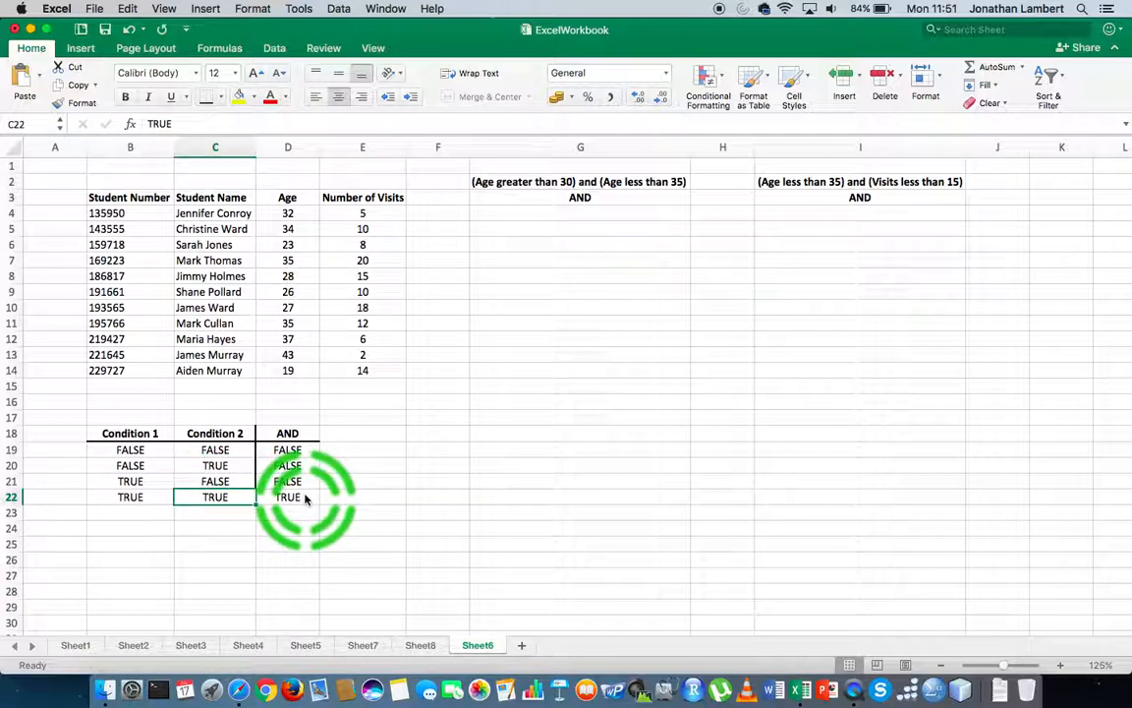
{"action": "left_click", "coordinate": [293, 499]}
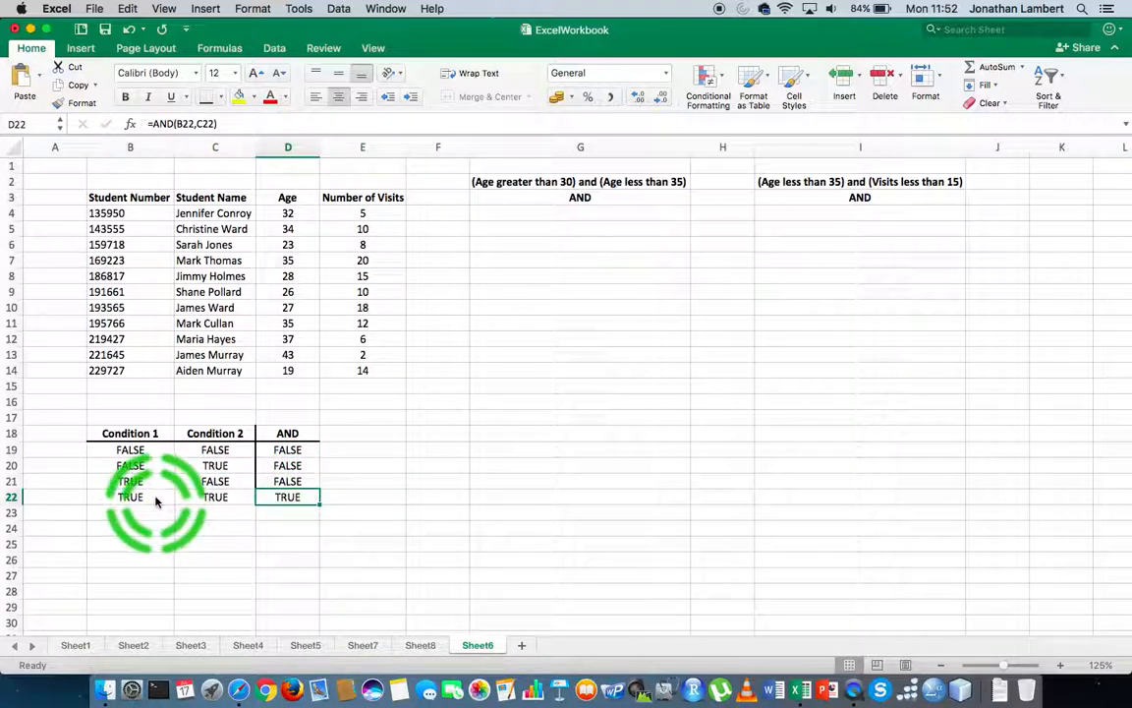
{"action": "left_click", "coordinate": [382, 529]}
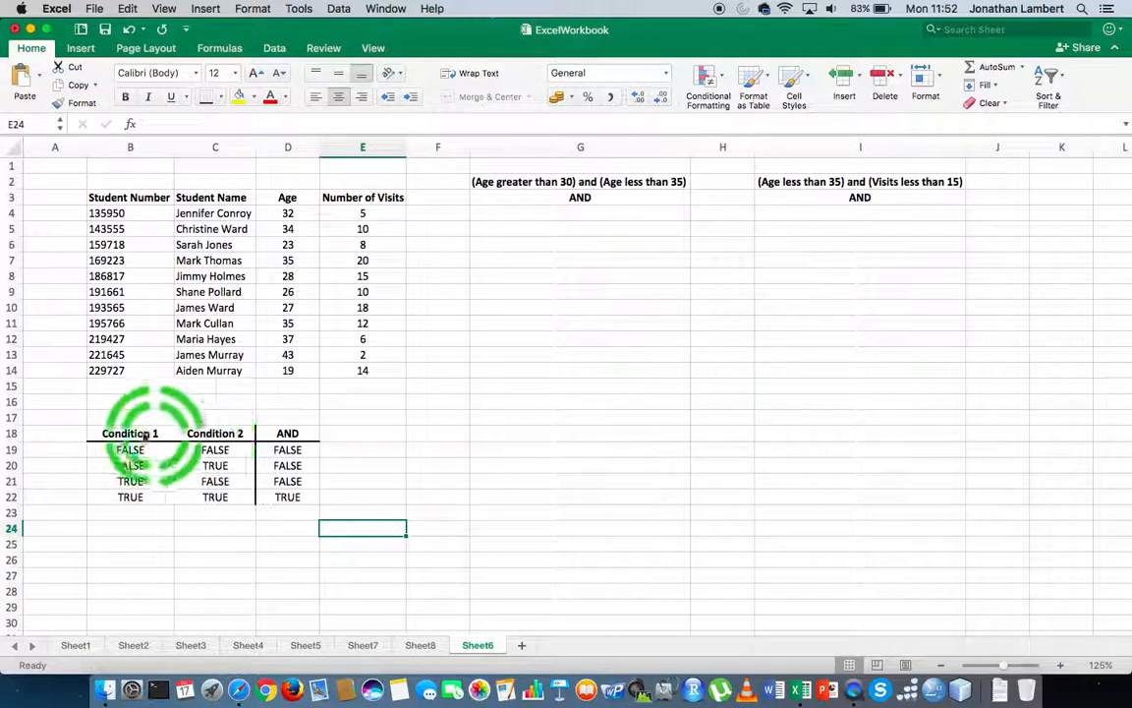
{"action": "left_click", "coordinate": [303, 437]}
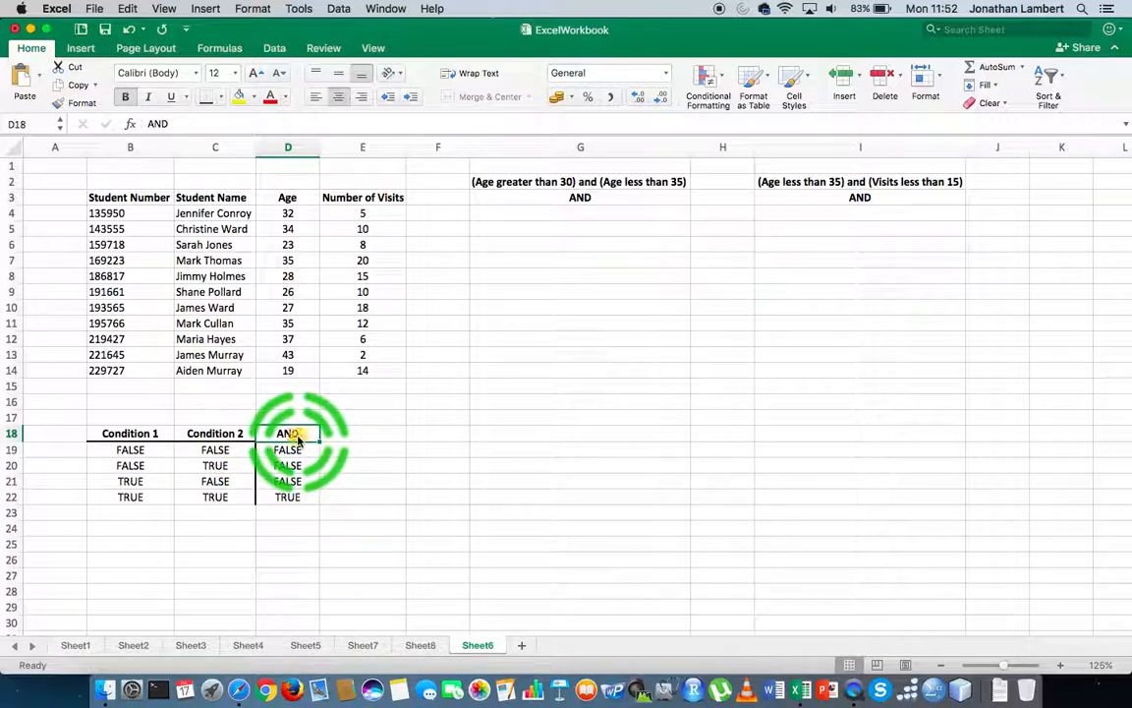
{"action": "left_click", "coordinate": [296, 497]}
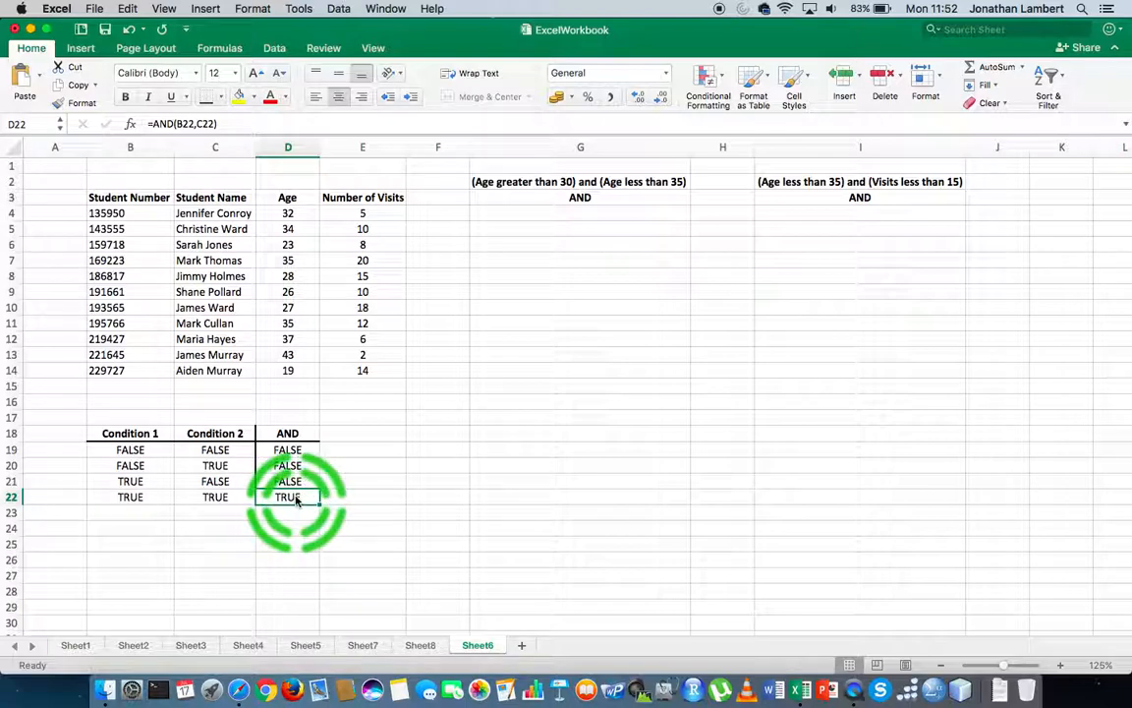
{"action": "left_click_drag", "start_coordinate": [146, 498], "coordinate": [203, 499]}
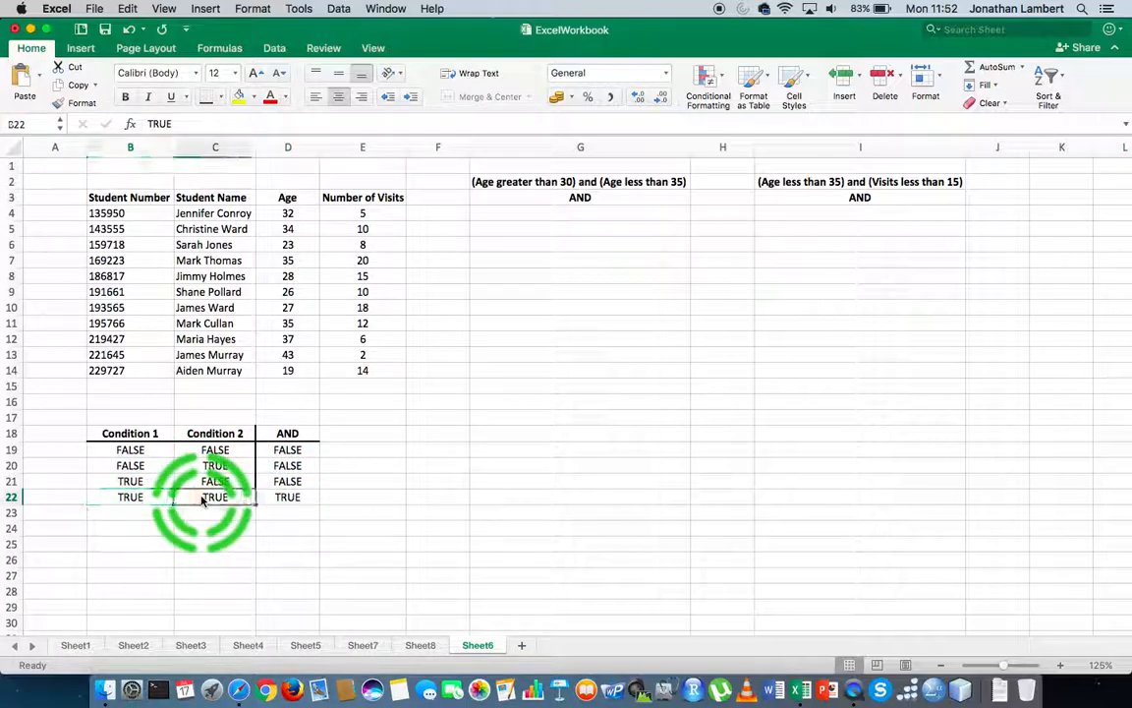
{"action": "left_click", "coordinate": [409, 498]}
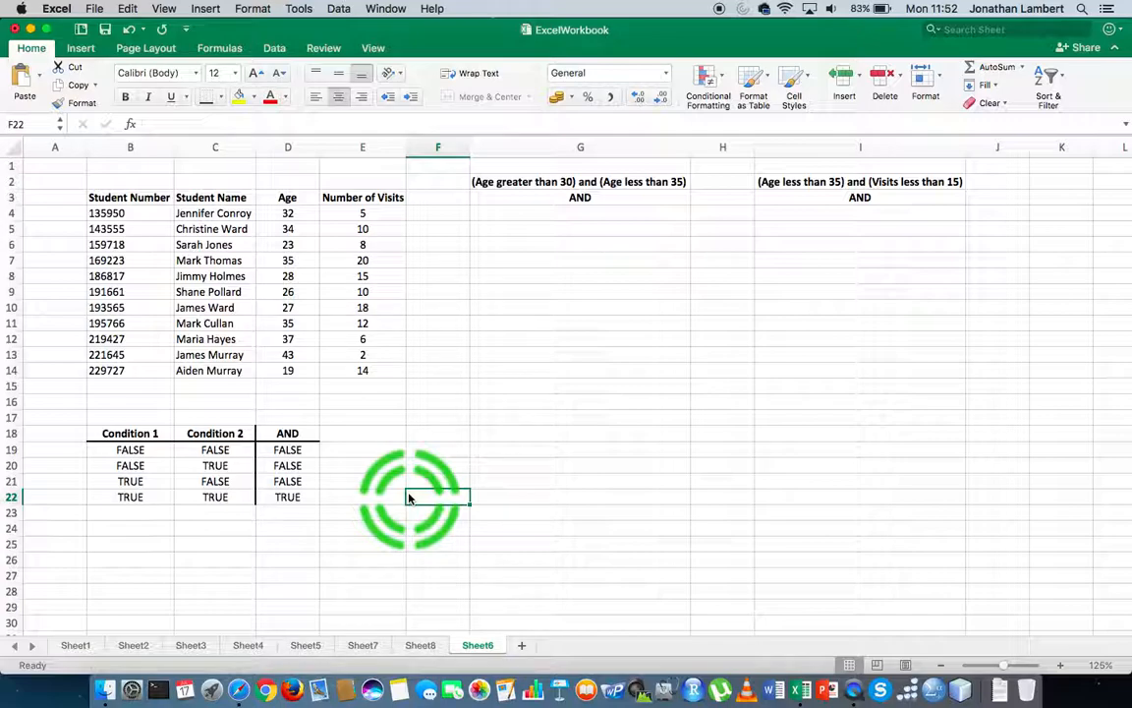
- Examine the student table in B3:E14, starting with the Student Number and Student Name columns and their first entries
{"action": "left_click", "coordinate": [130, 199]}
{"action": "left_click_drag", "start_coordinate": [130, 198], "coordinate": [362, 374]}
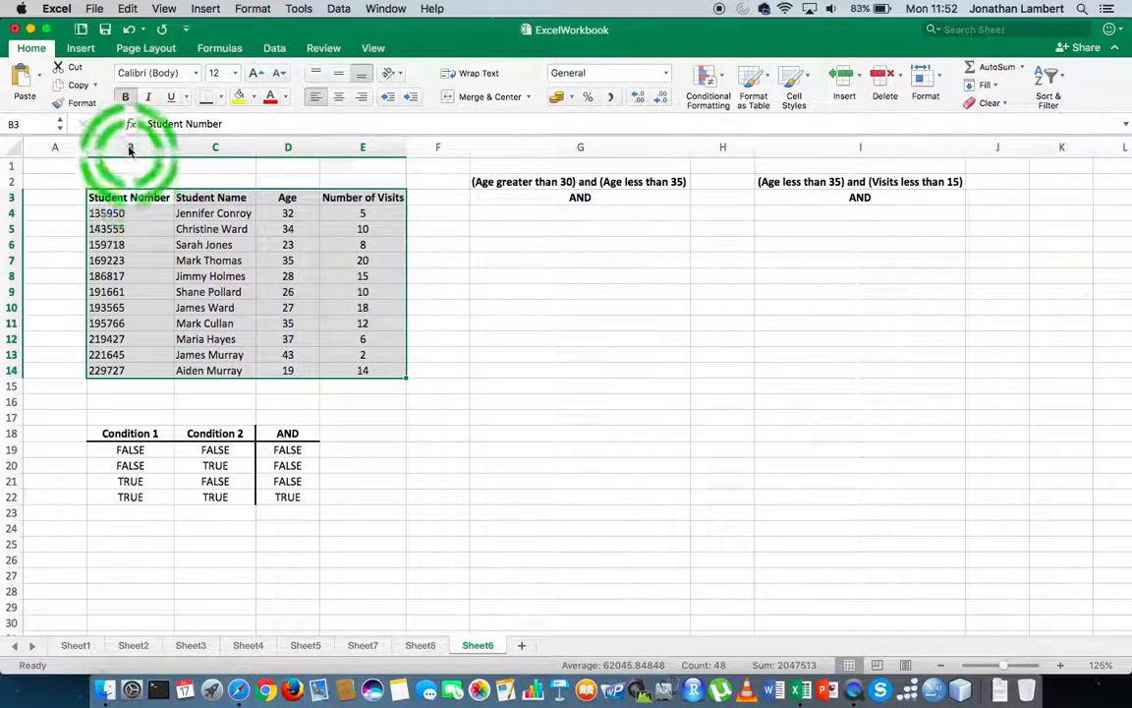
{"action": "left_click", "coordinate": [137, 202]}
{"action": "left_click", "coordinate": [136, 214]}
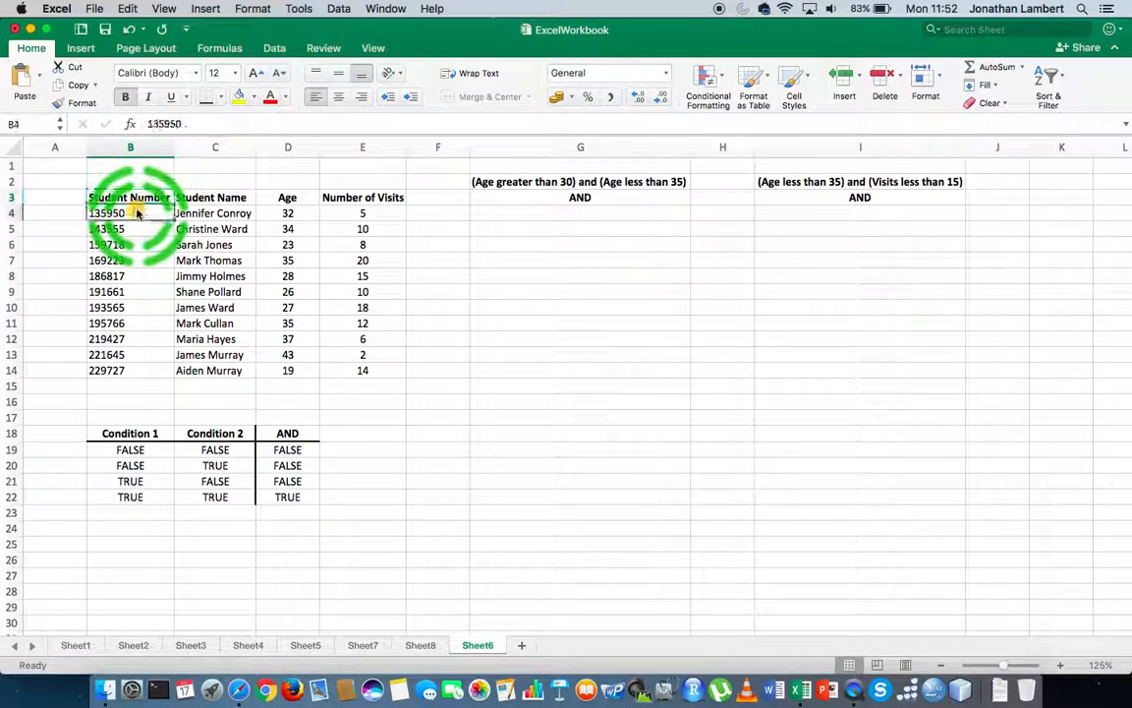
{"action": "left_click", "coordinate": [137, 242]}
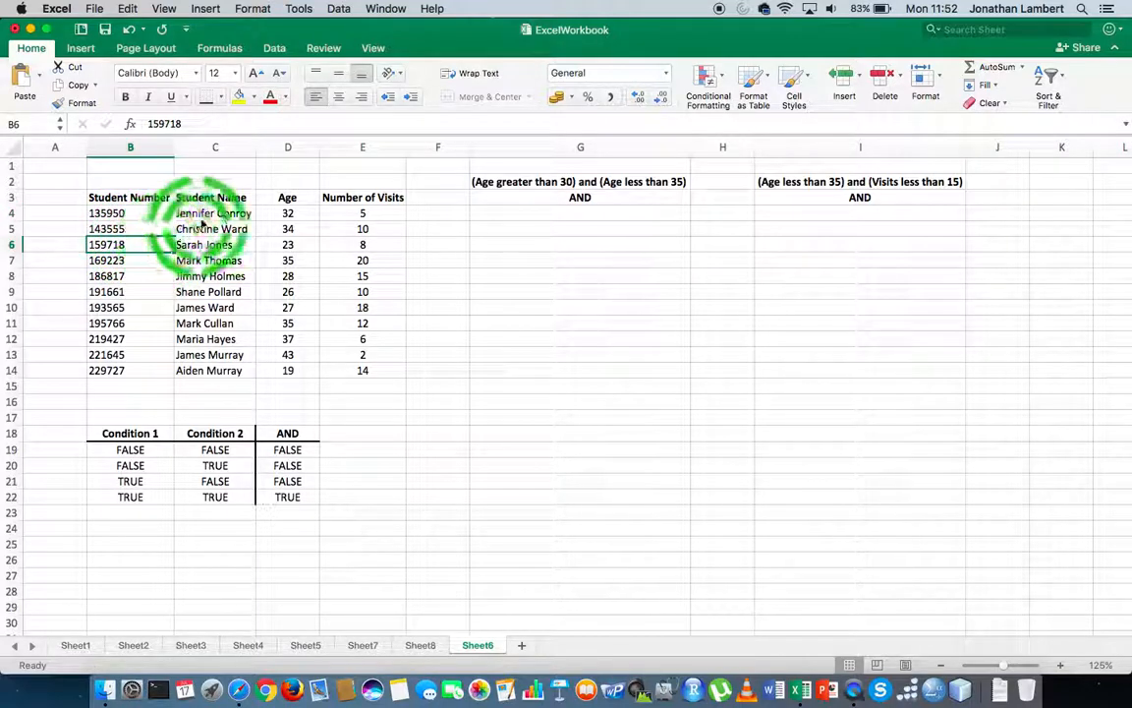
{"action": "left_click", "coordinate": [218, 197]}
{"action": "left_click", "coordinate": [222, 213]}
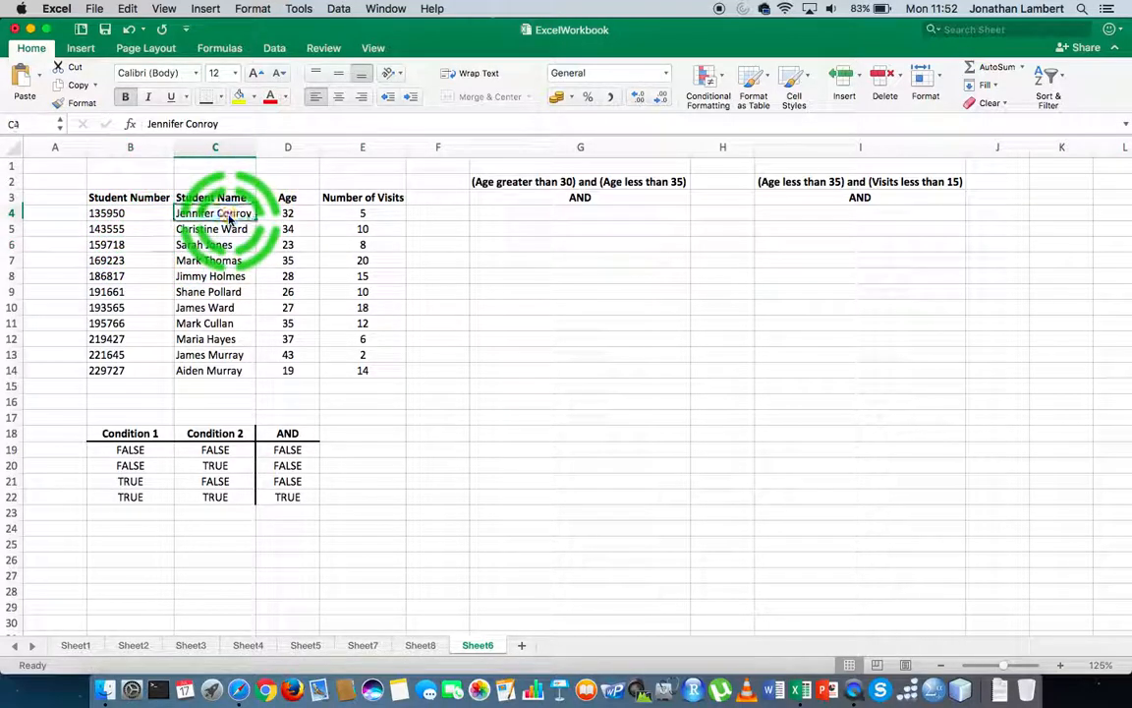
{"action": "left_click", "coordinate": [224, 228]}
- Examine the Age and Number of Visits columns of the student table, including their first entries
{"action": "left_click", "coordinate": [295, 197]}
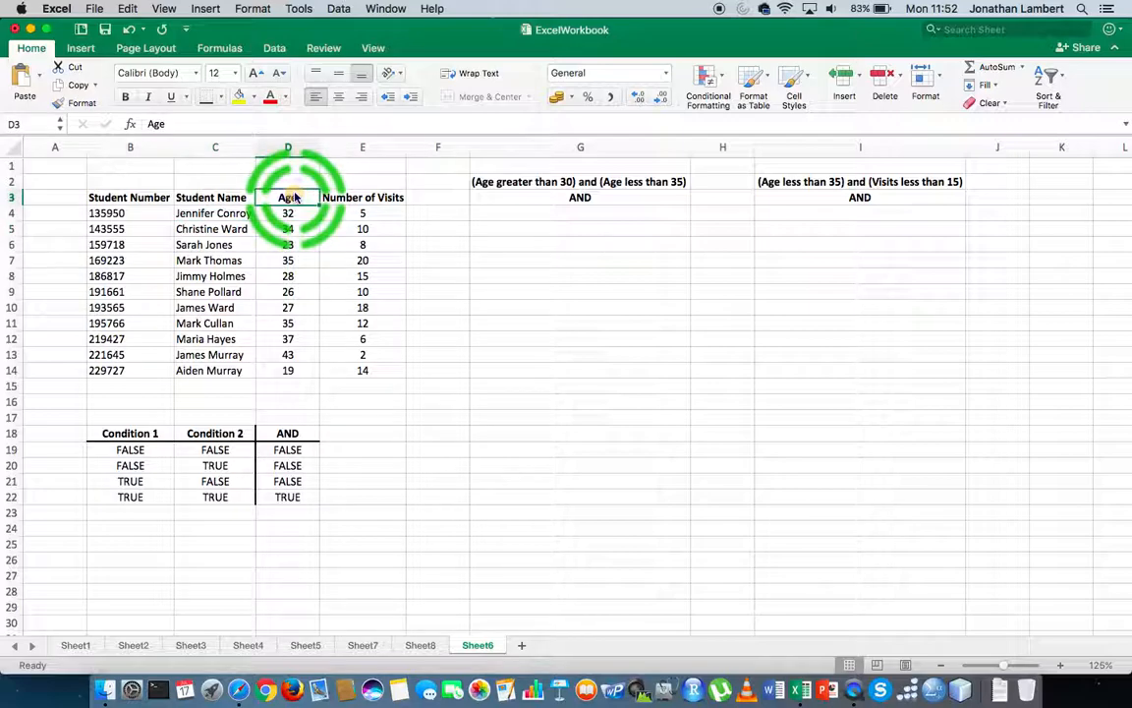
{"action": "left_click", "coordinate": [293, 214]}
{"action": "left_click", "coordinate": [293, 228]}
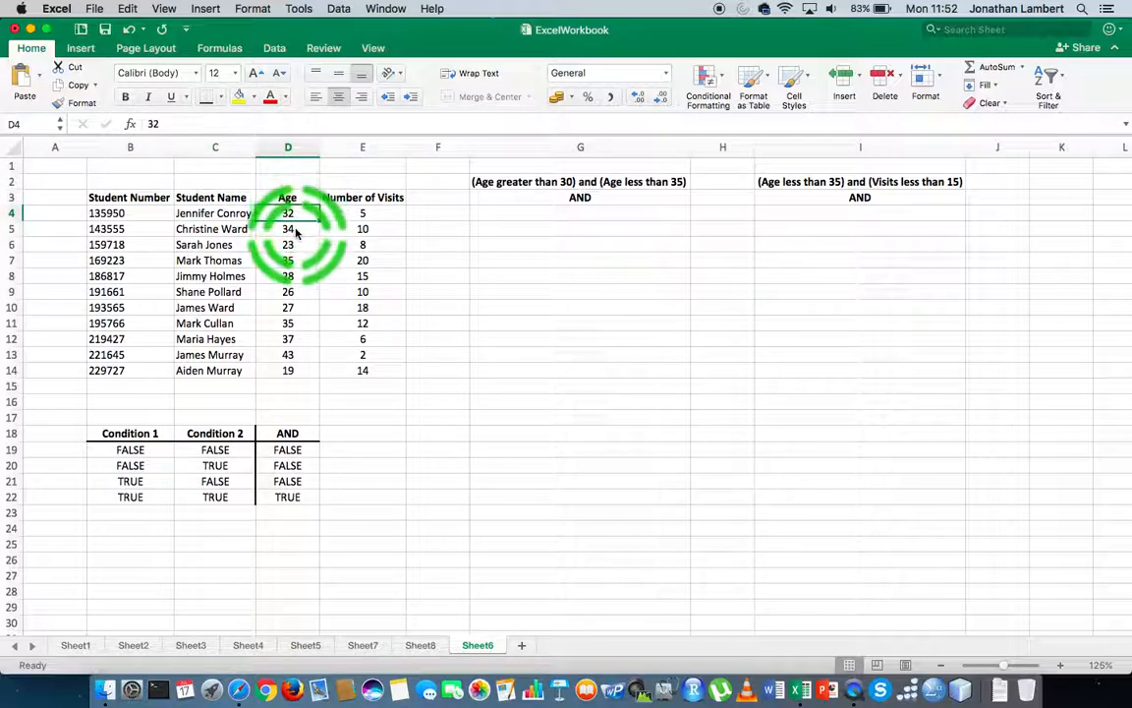
{"action": "left_click", "coordinate": [359, 196]}
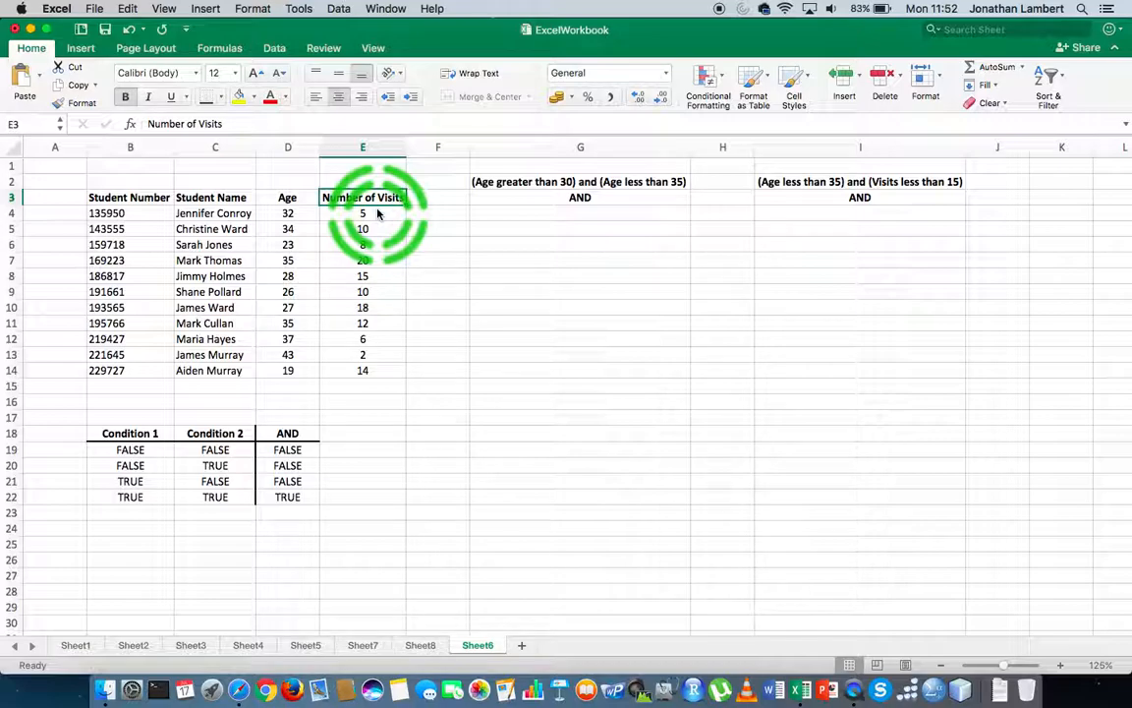
{"action": "left_click", "coordinate": [377, 213]}
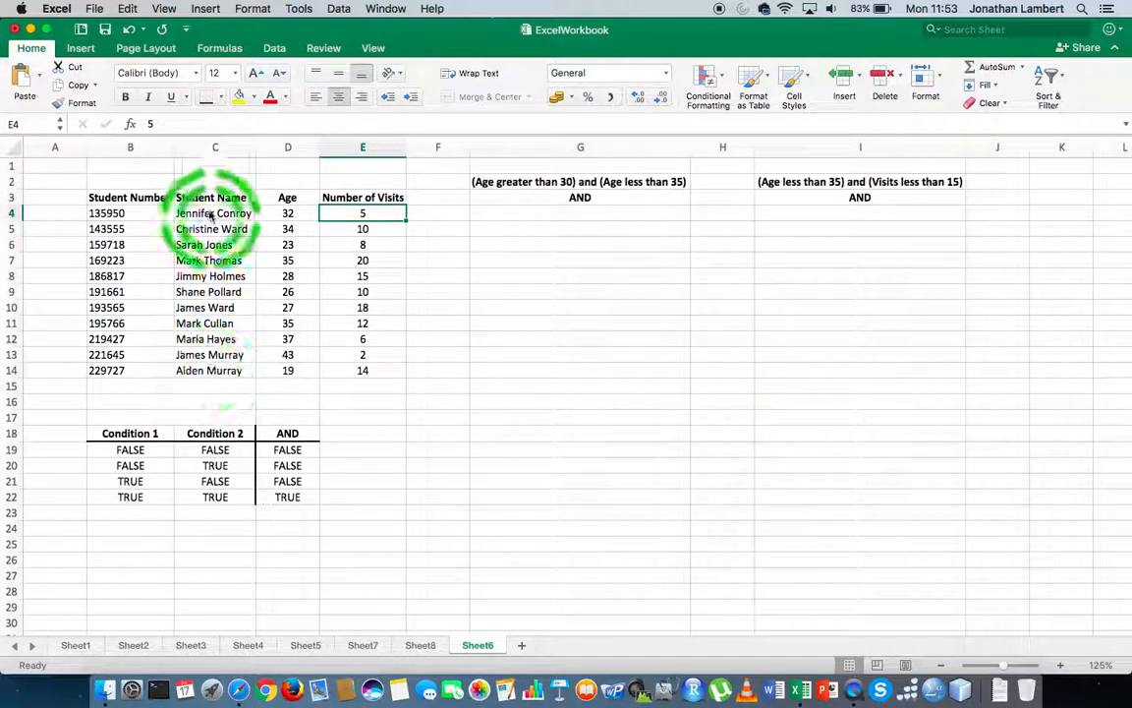
- Enter =AND(D4 > 30, D4 < 35) in G4 to test whether the first student's age is between 30 and 35
{"action": "left_click", "coordinate": [536, 181]}
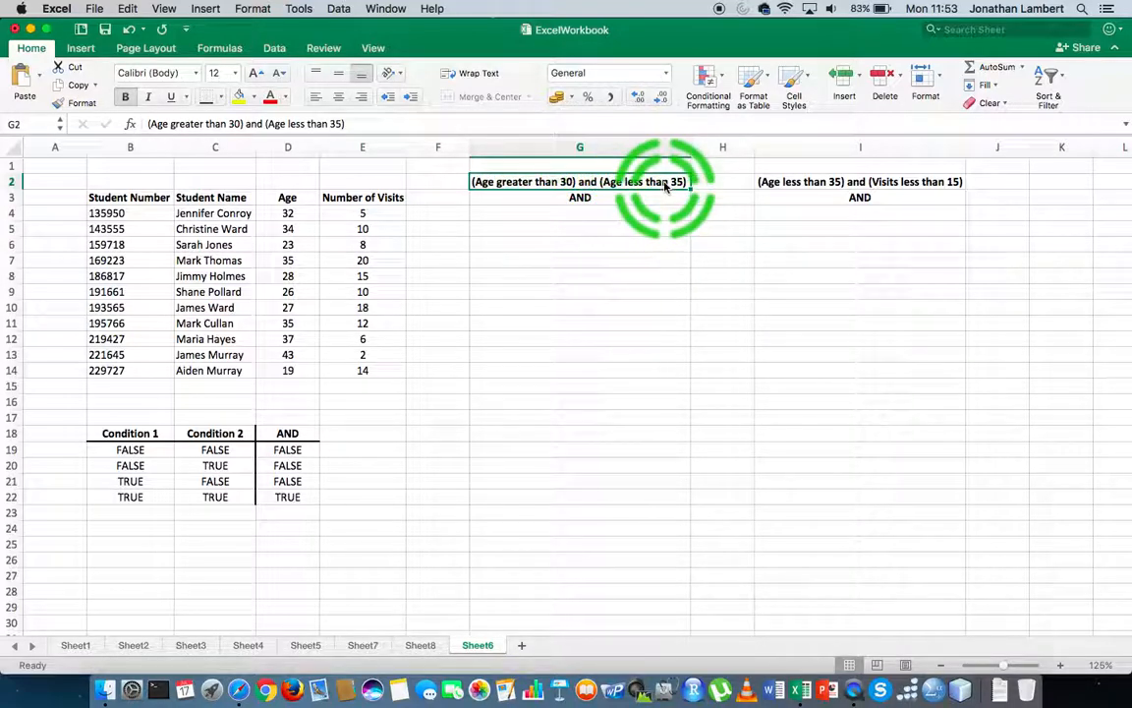
{"action": "left_click", "coordinate": [585, 215]}
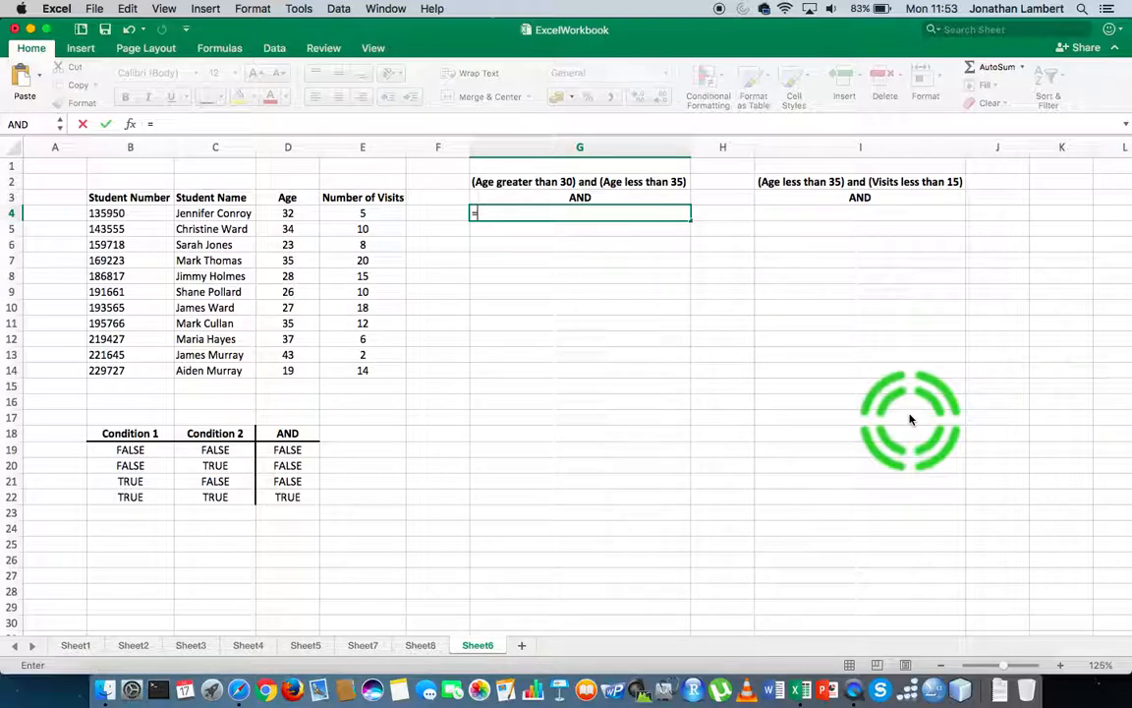
{"action": "type", "text": "AND("}
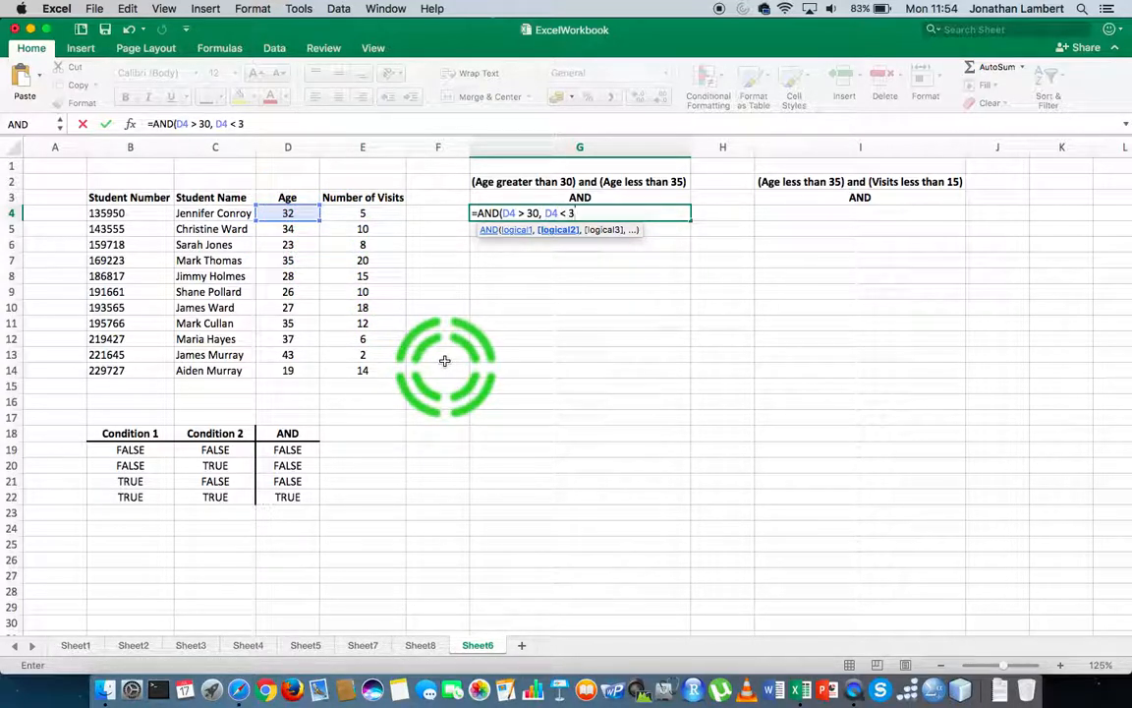
{"action": "type", "text": ")"}
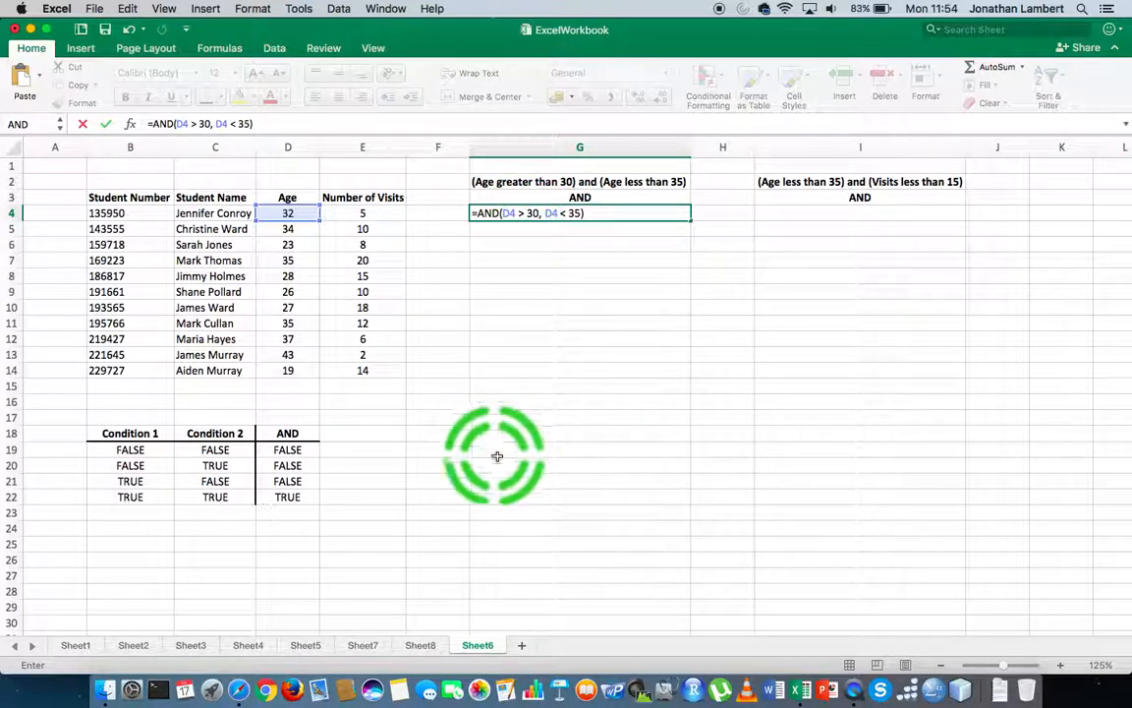
{"action": "key", "text": "Return"}
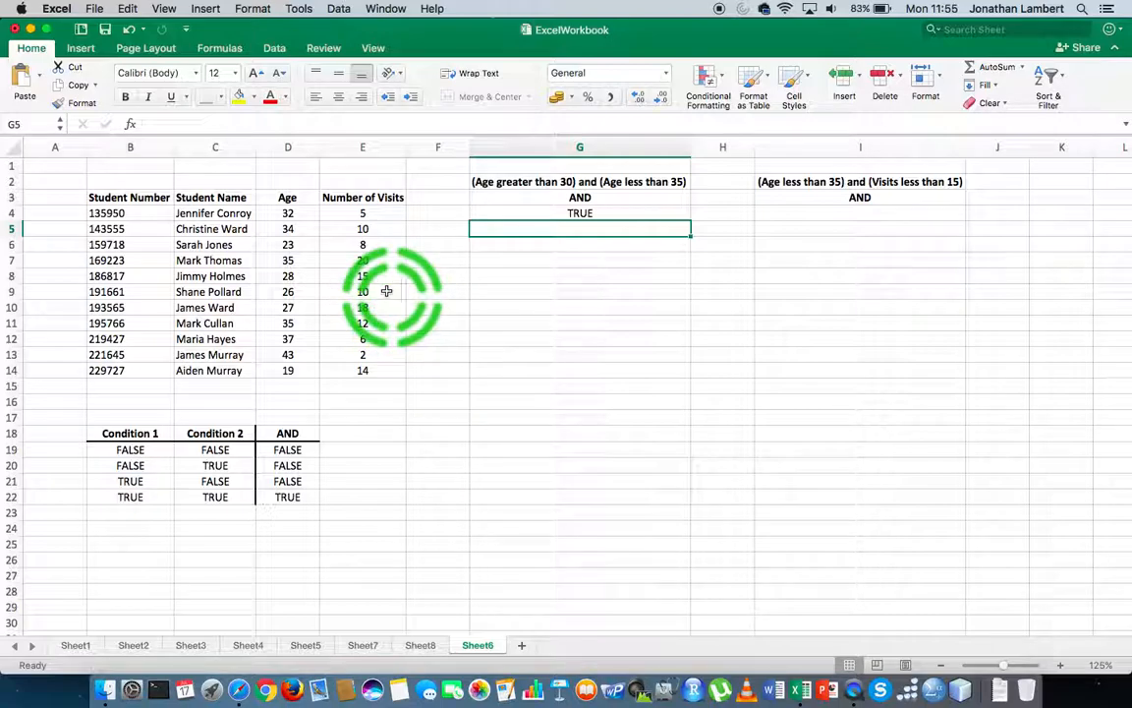
- Check the first student's age against the result in G4 and fill its AND formula down to G14
{"action": "left_click", "coordinate": [224, 215]}
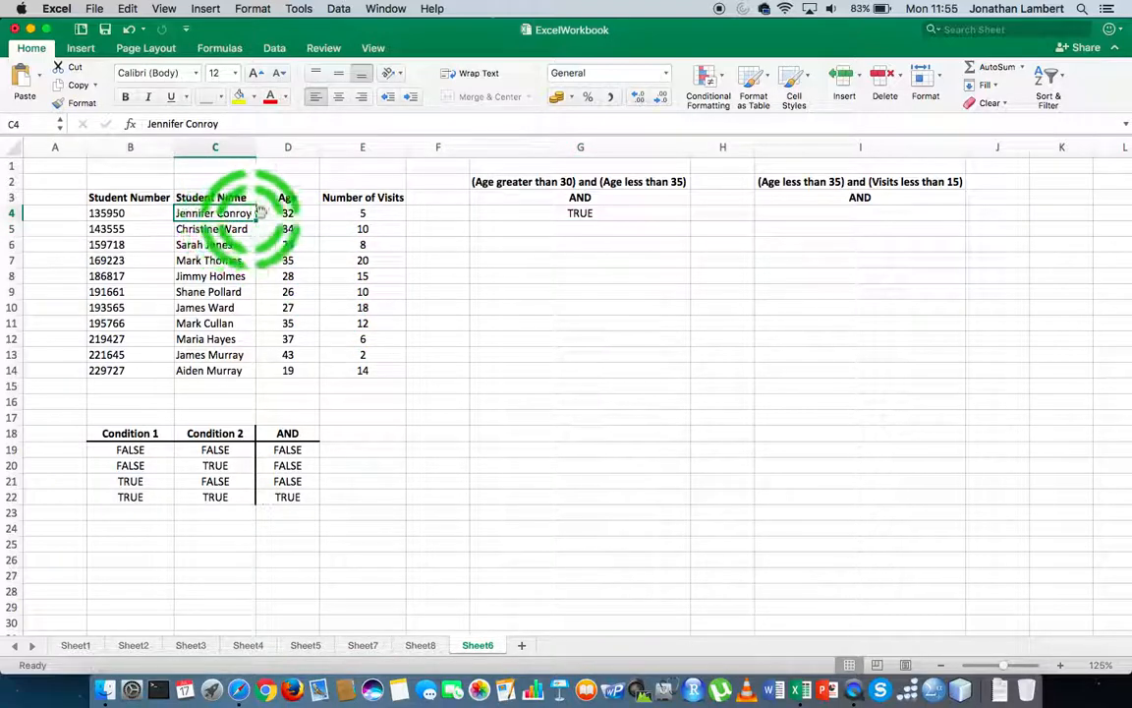
{"action": "left_click", "coordinate": [285, 215]}
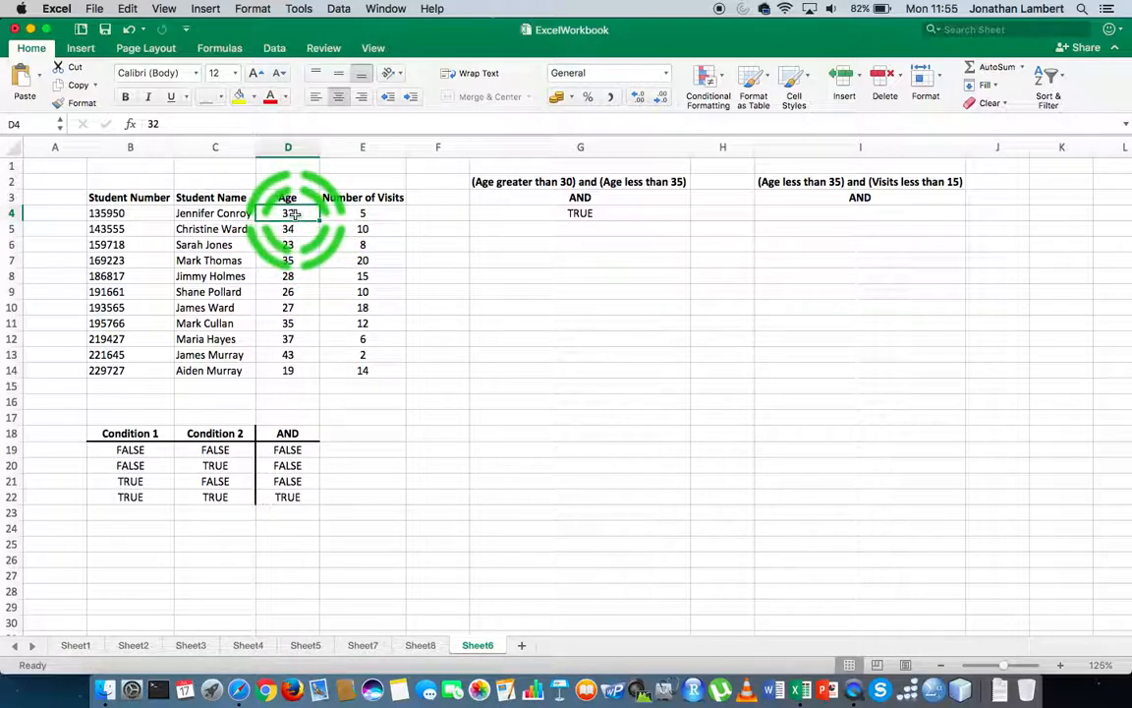
{"action": "left_click", "coordinate": [578, 214]}
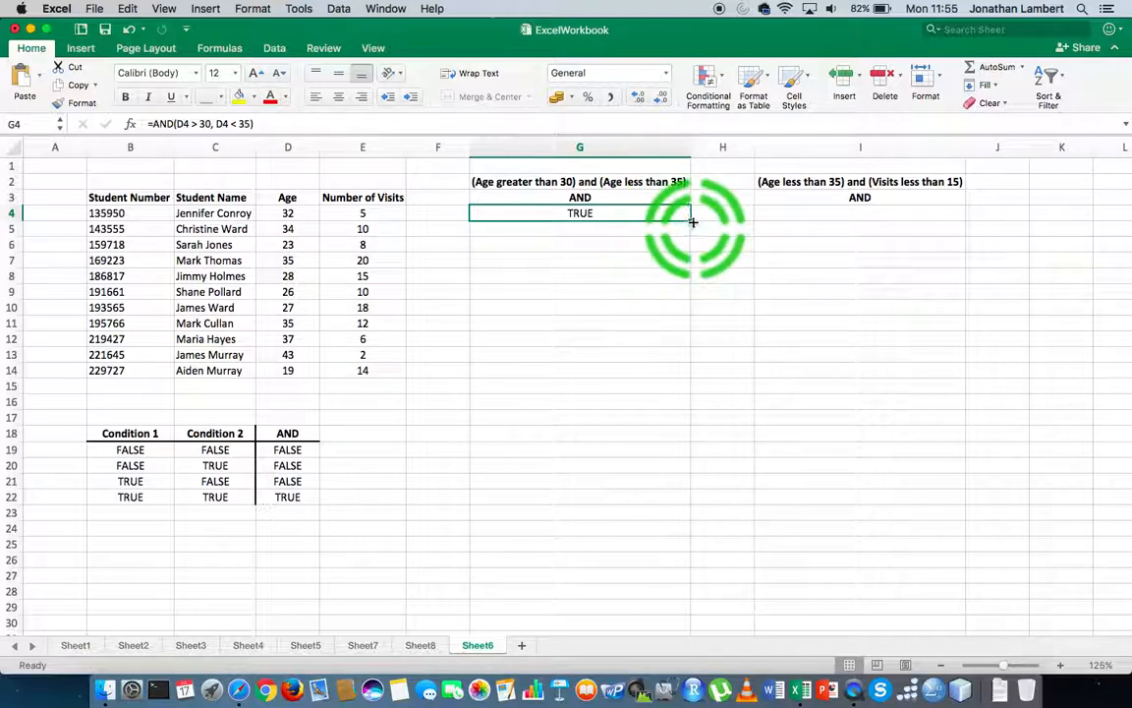
{"action": "left_click_drag", "start_coordinate": [691, 220], "coordinate": [692, 376]}
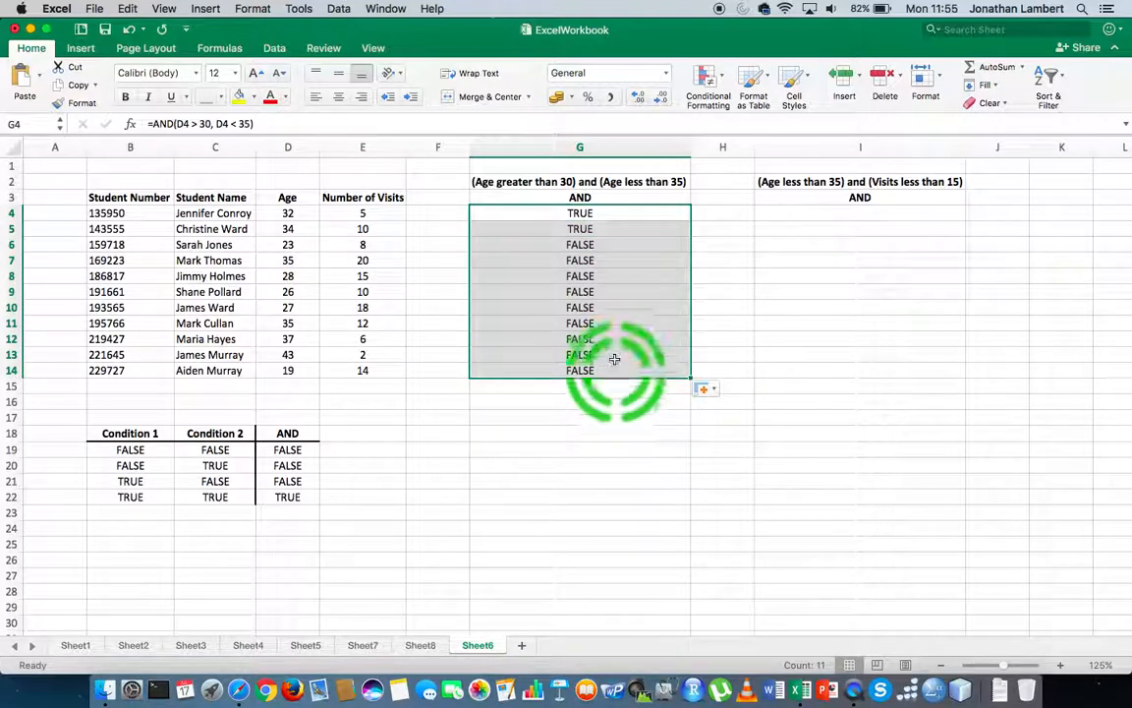
- Compare the AND results in column G with the ages of the first three students in rows 4 to 6
{"action": "left_click", "coordinate": [539, 215]}
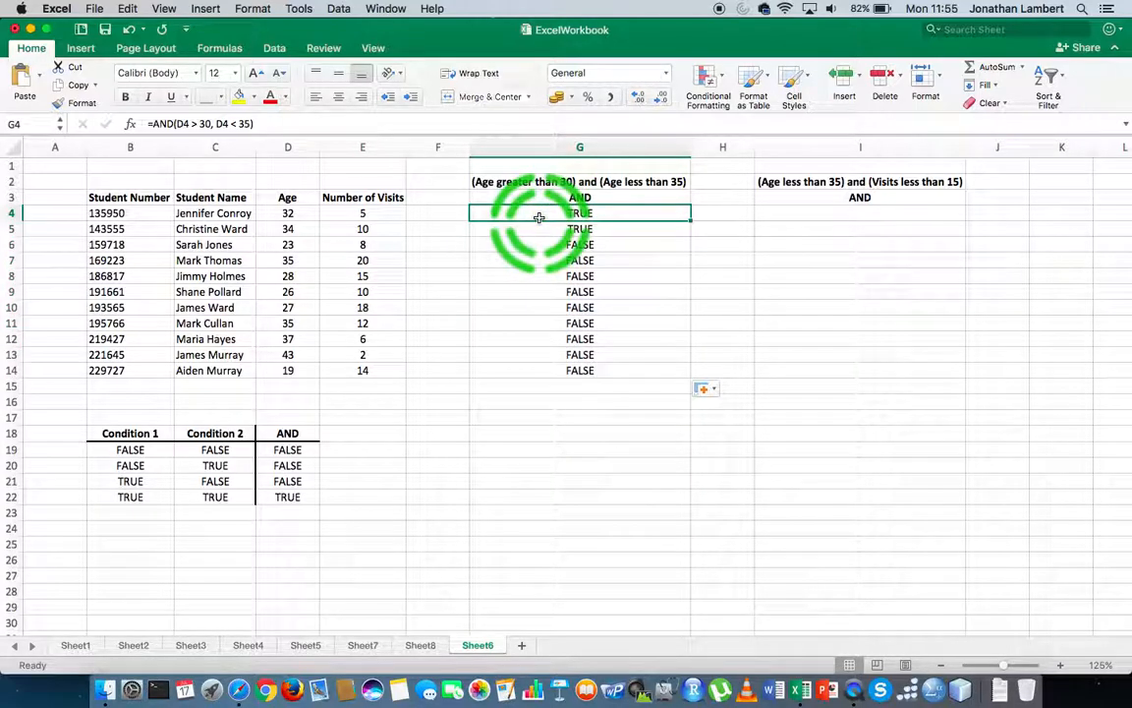
{"action": "left_click", "coordinate": [206, 213]}
{"action": "left_click", "coordinate": [523, 216]}
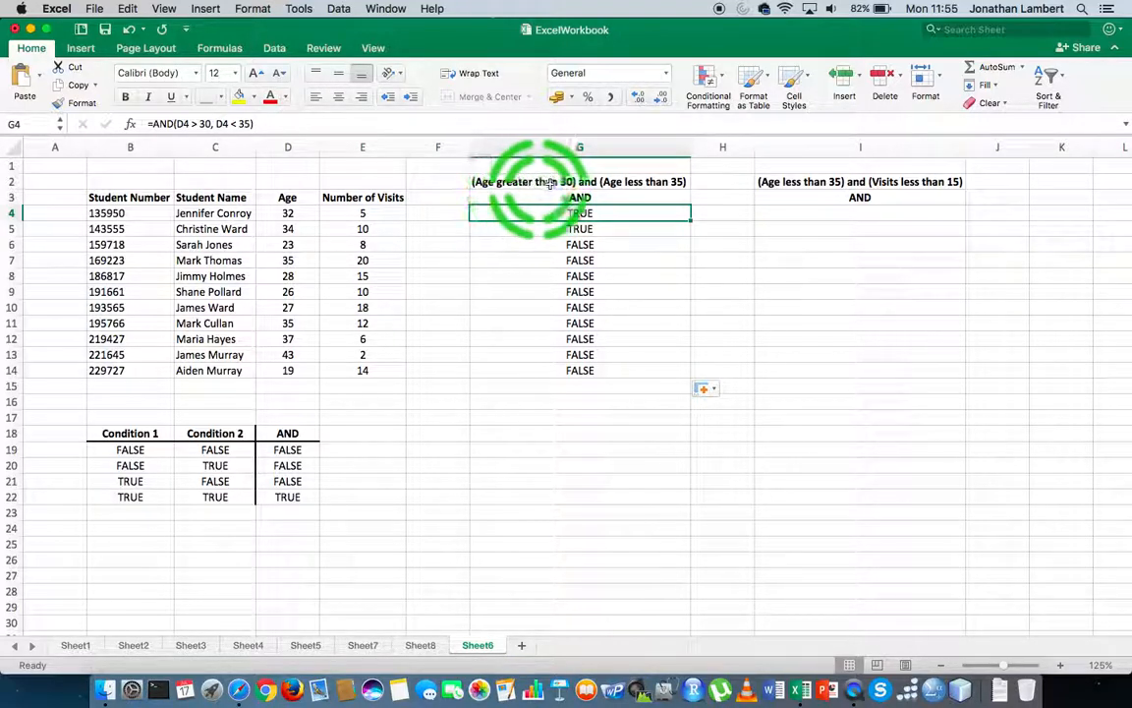
{"action": "left_click", "coordinate": [232, 229]}
{"action": "left_click", "coordinate": [293, 228]}
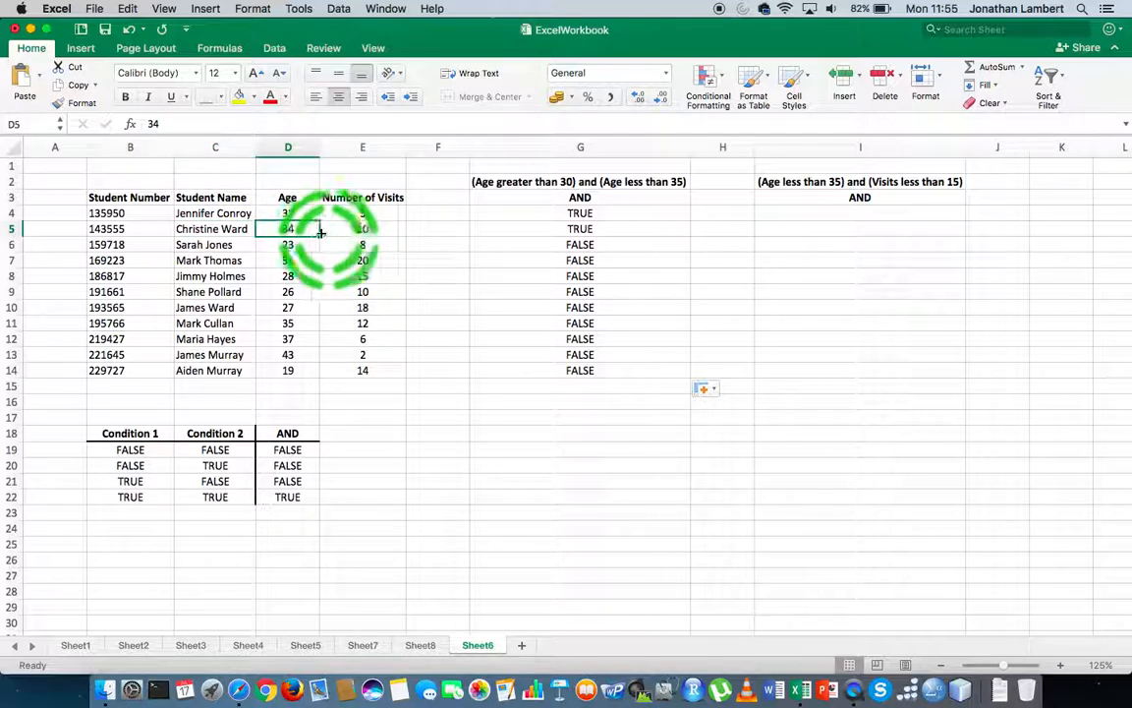
{"action": "left_click", "coordinate": [530, 226]}
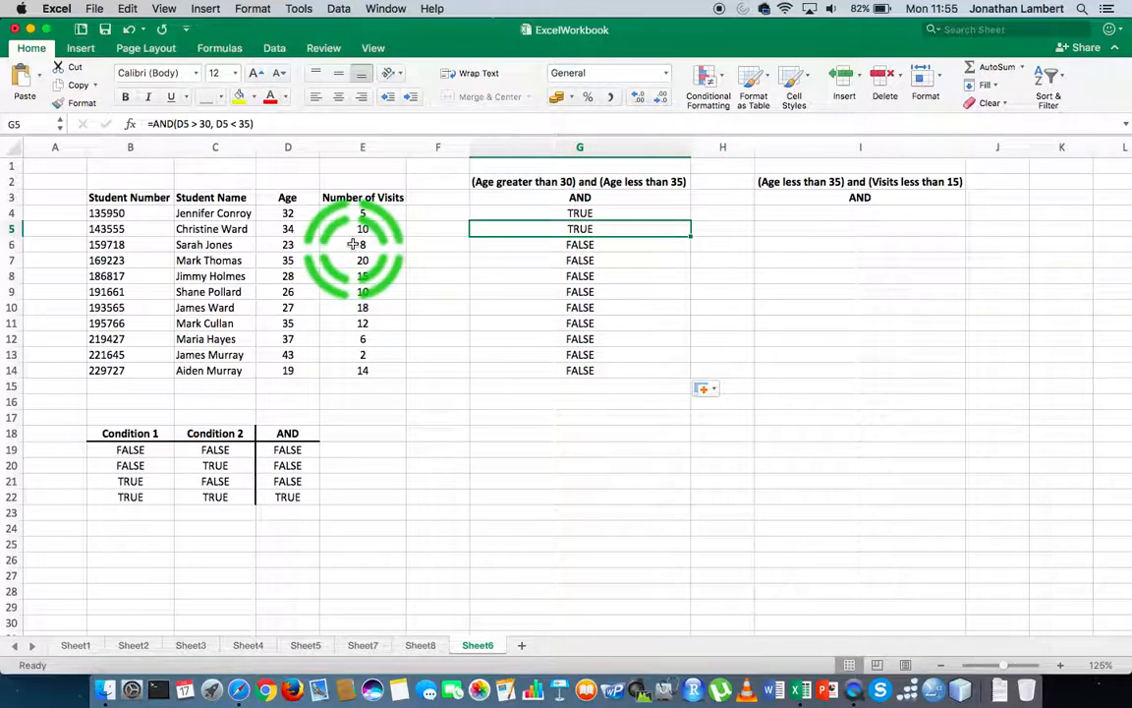
{"action": "left_click", "coordinate": [202, 244]}
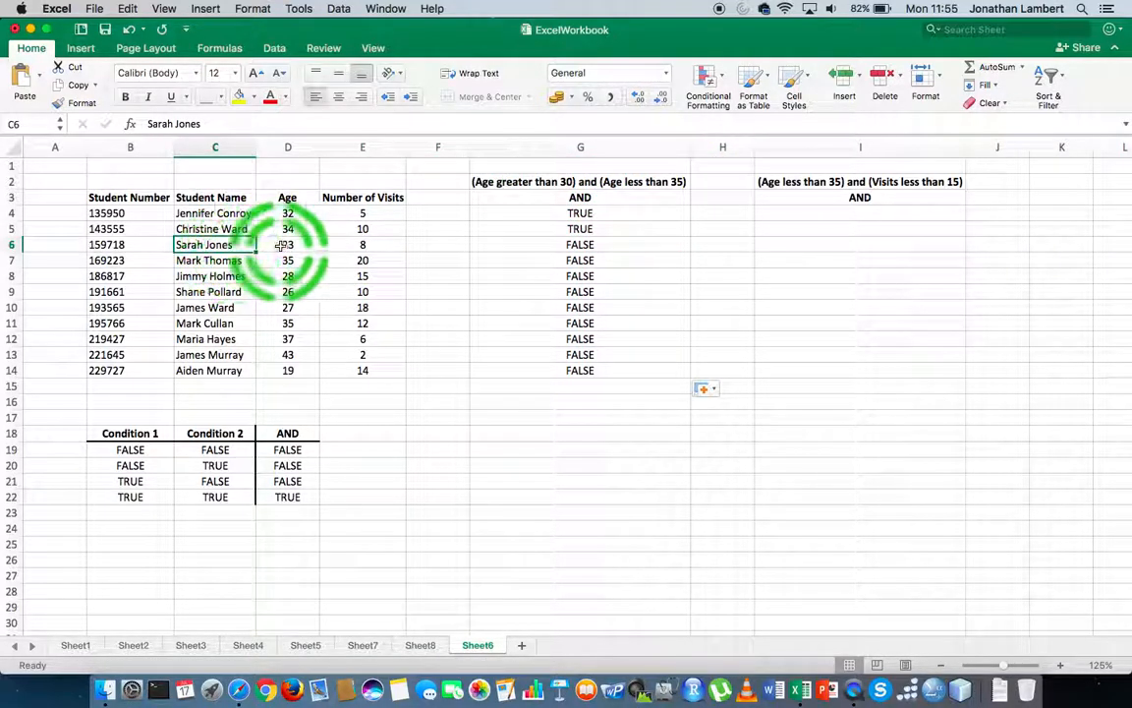
{"action": "left_click", "coordinate": [285, 245]}
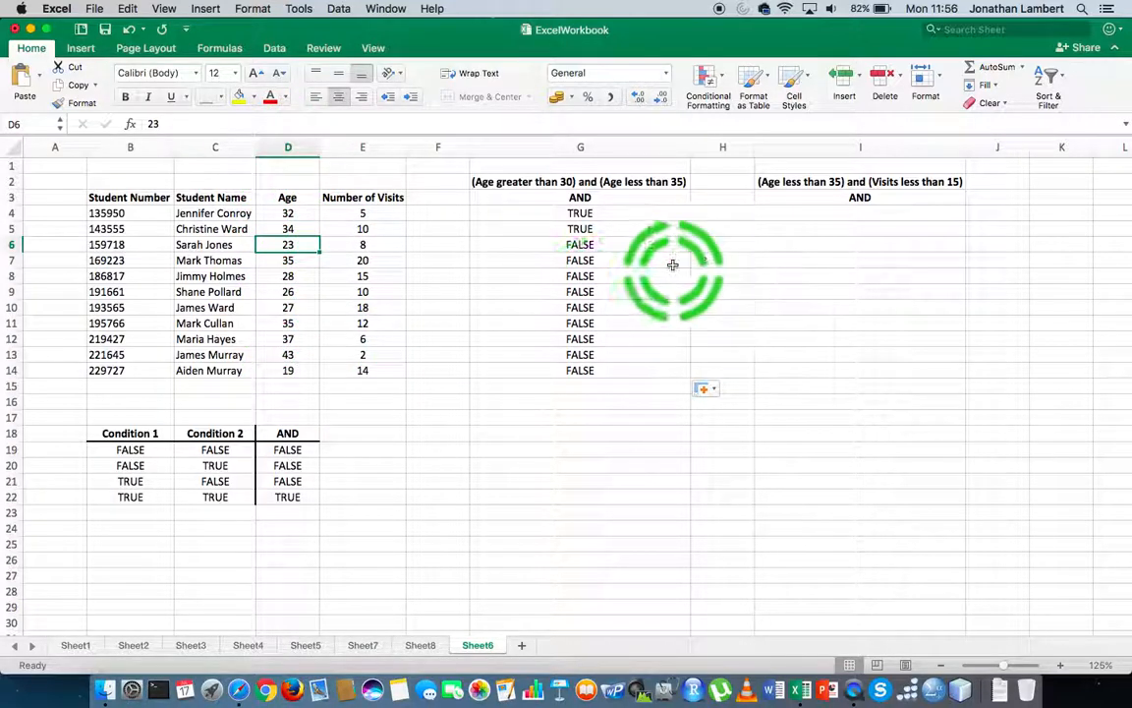
- Enter =AND(D4 < 35, E4 < 15) in I4 to test the first student's age and number of visits
{"action": "left_click", "coordinate": [841, 219]}
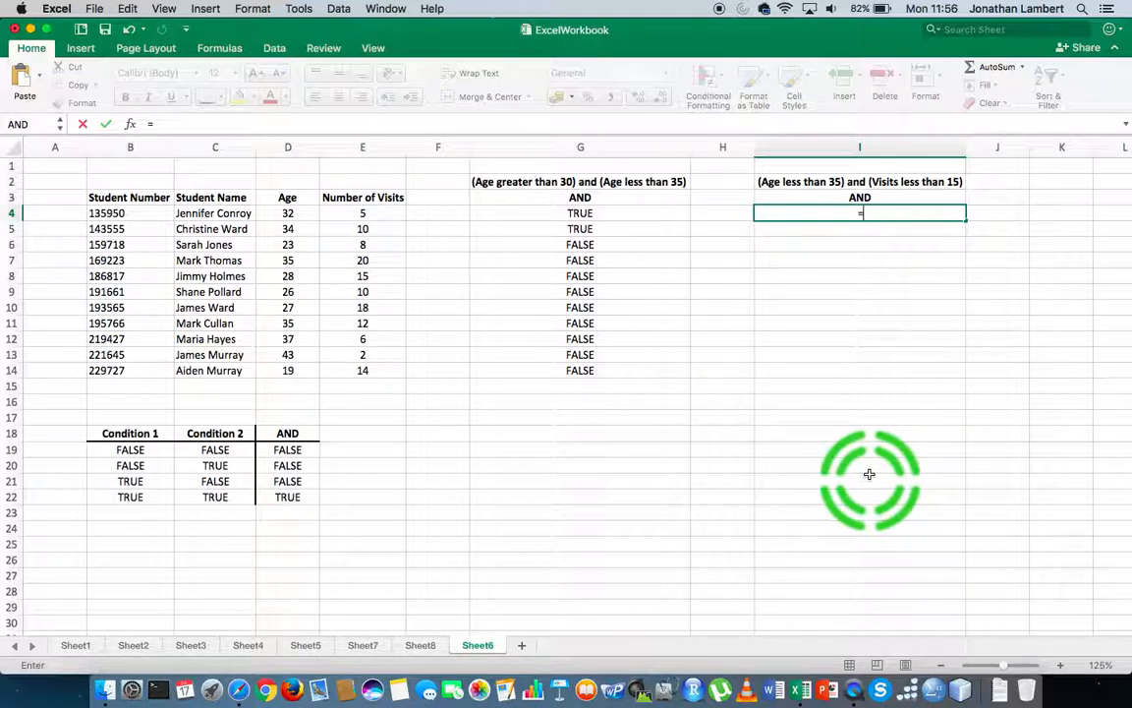
{"action": "type", "text": "AND"}
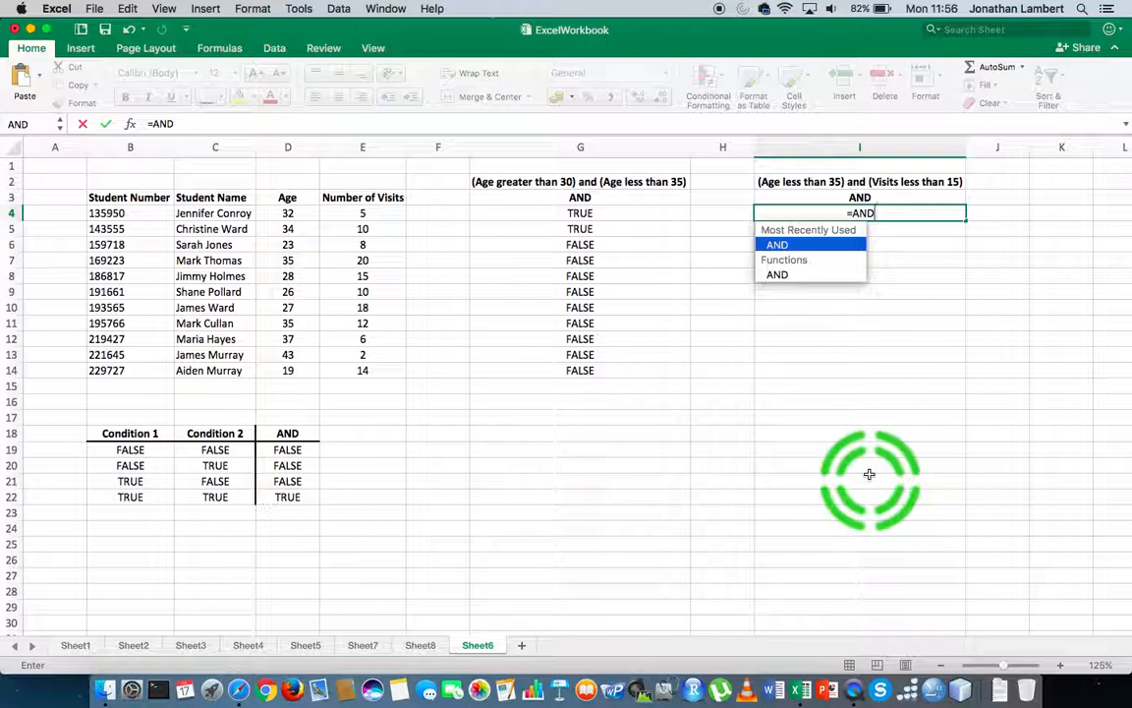
{"action": "type", "text": "("}
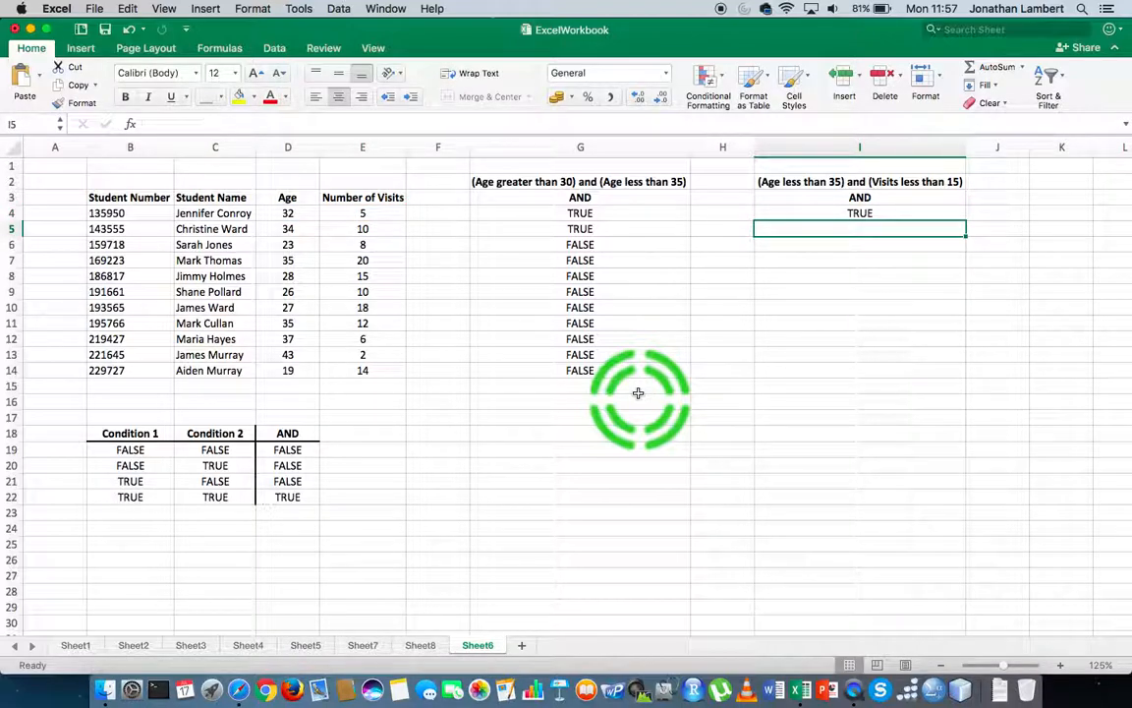
- Check the first student's data against the result in I4 and fill its AND formula down to I14
{"action": "left_click", "coordinate": [209, 215]}
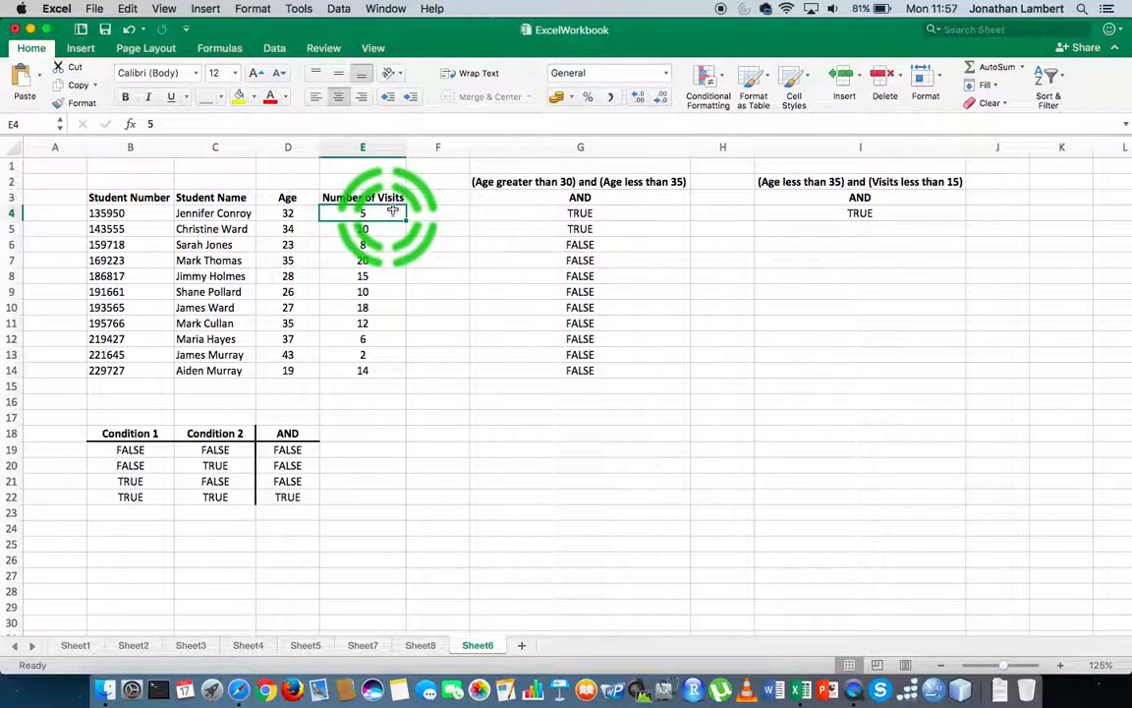
{"action": "left_click", "coordinate": [860, 214]}
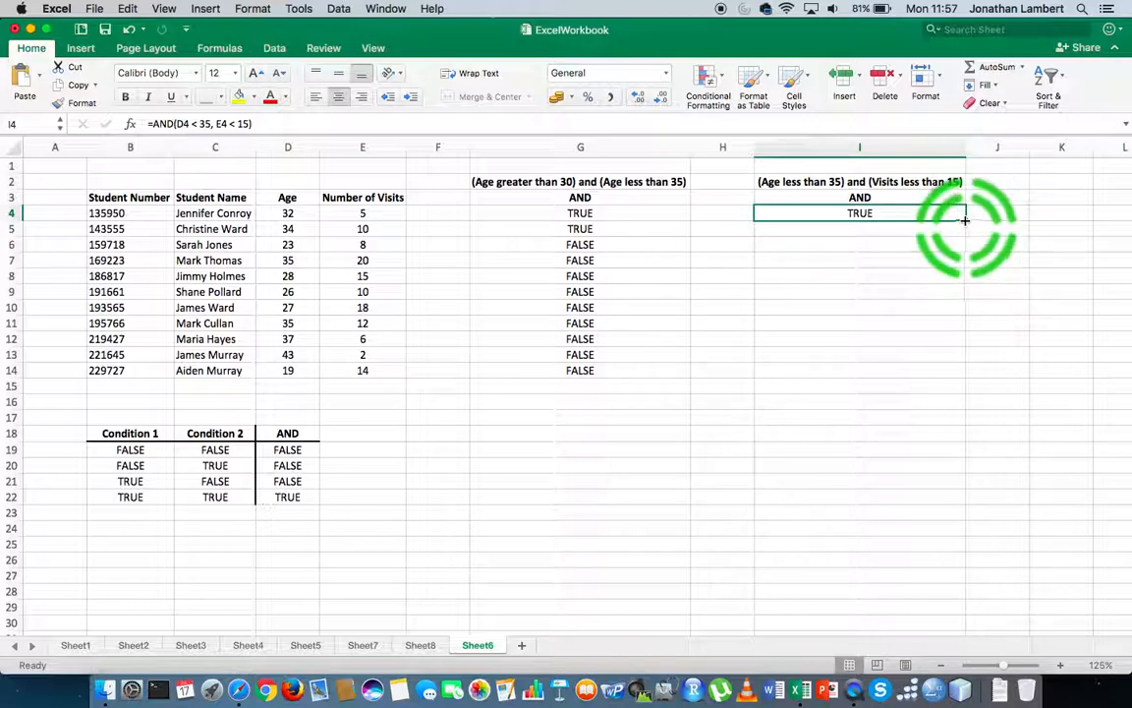
{"action": "left_click_drag", "start_coordinate": [965, 222], "coordinate": [970, 384]}
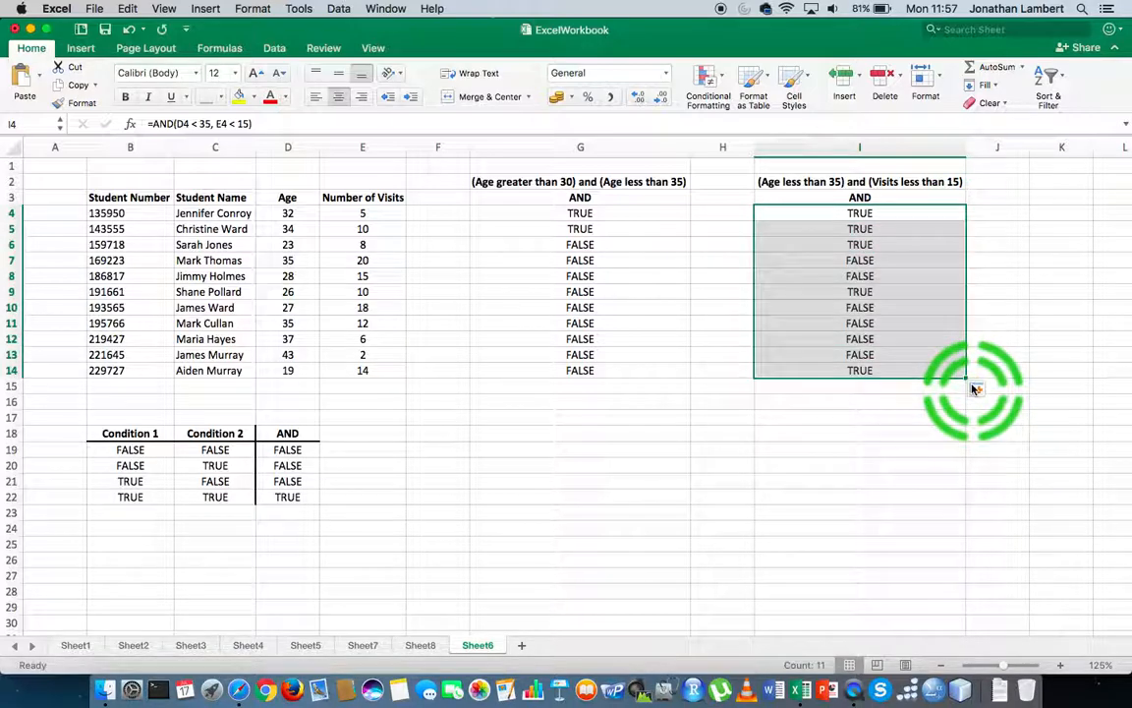
{"action": "left_click", "coordinate": [841, 433]}
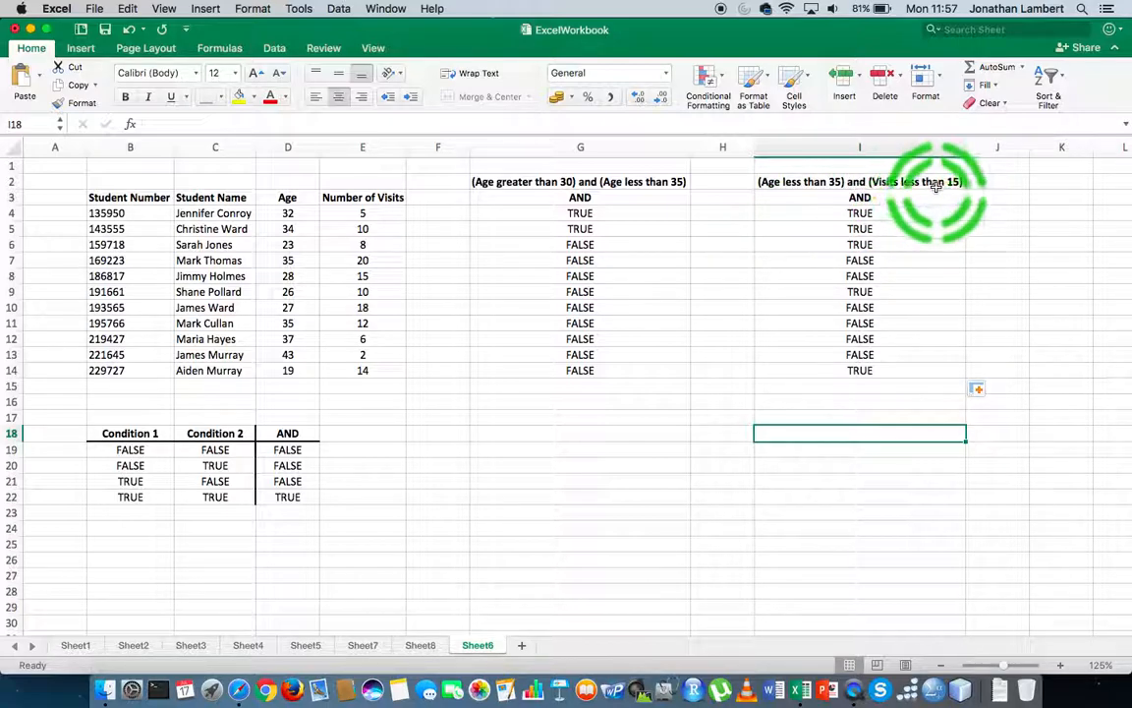
- Compare the age and visits AND results in column I with the student data in rows 7 and 10
{"action": "left_click", "coordinate": [860, 260]}
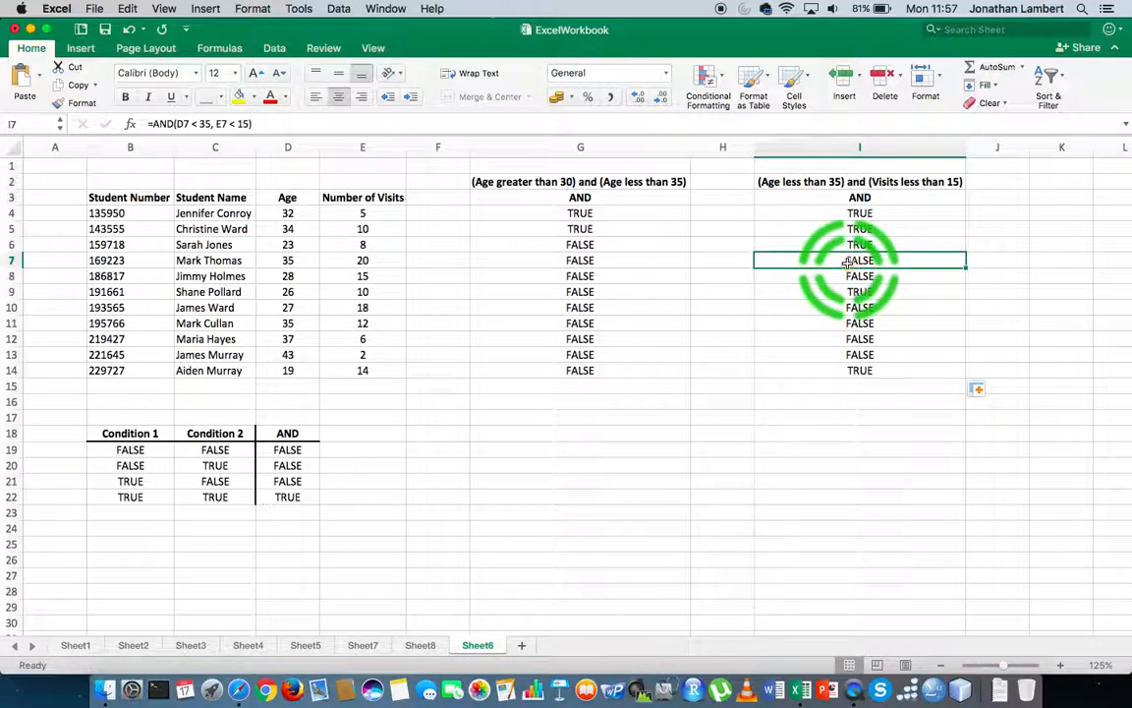
{"action": "left_click", "coordinate": [235, 261]}
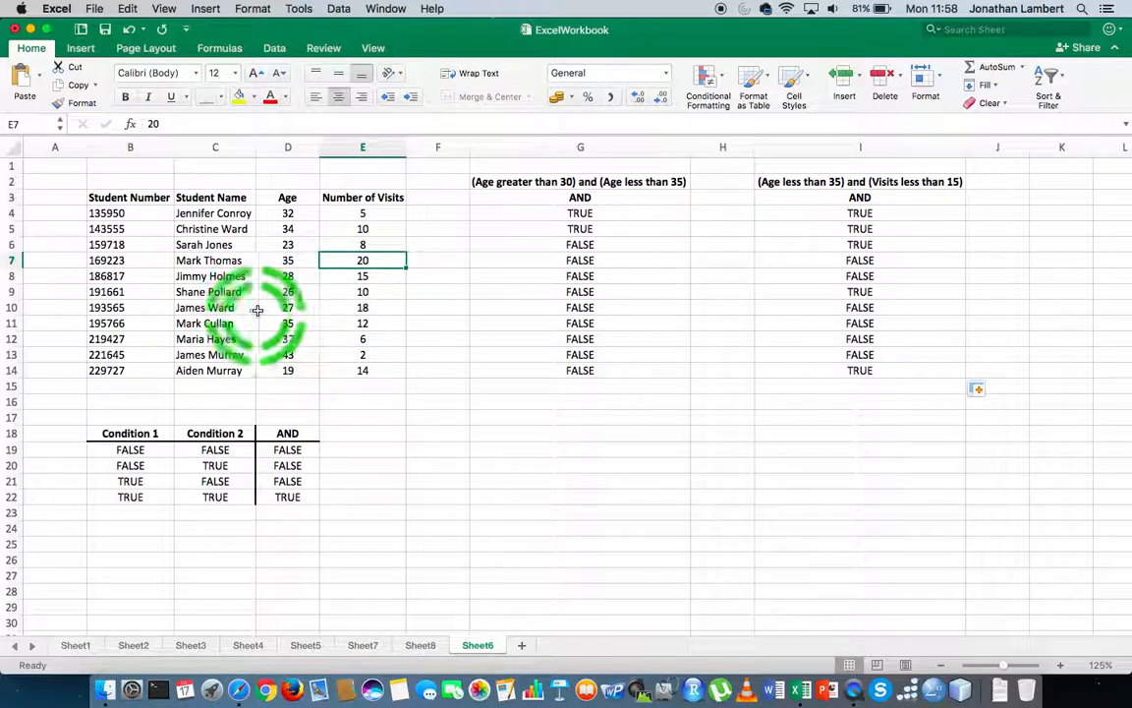
{"action": "left_click", "coordinate": [12, 306]}
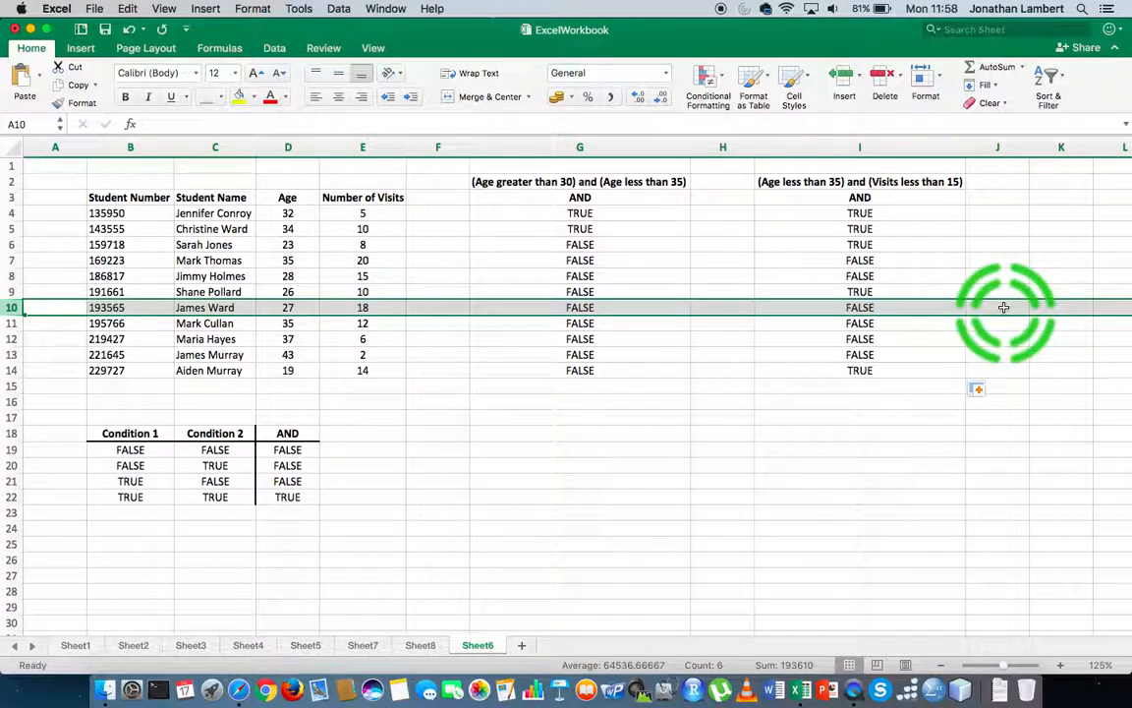
{"action": "left_click", "coordinate": [611, 515]}
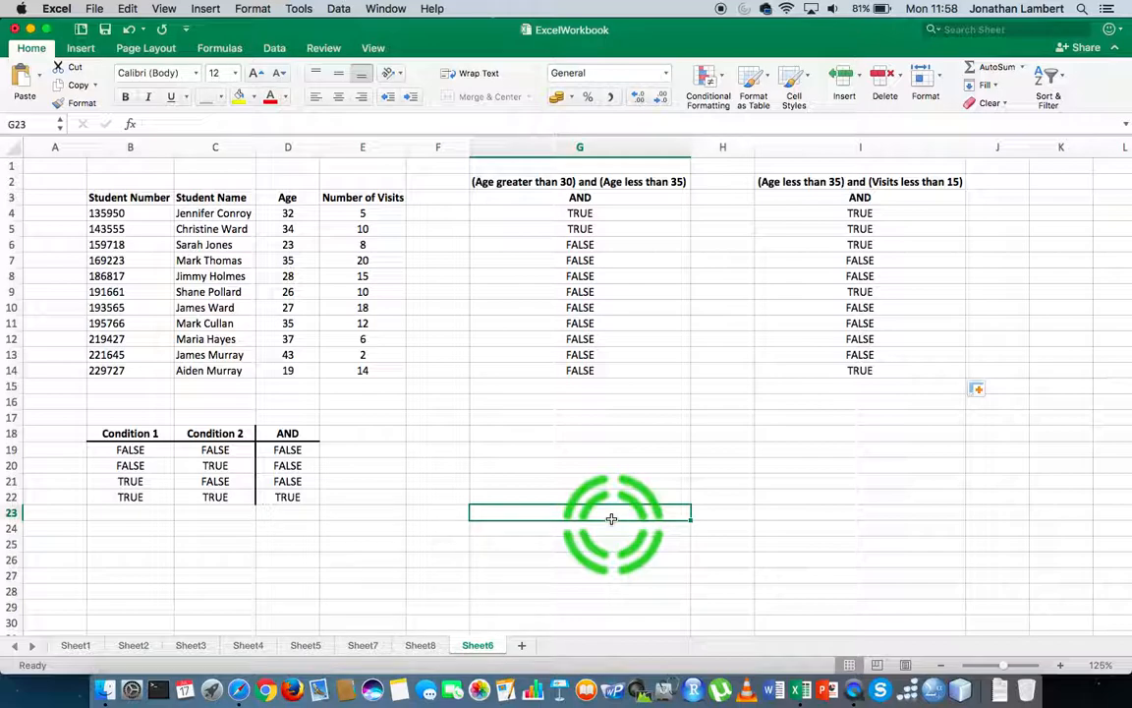
{"action": "right_click", "coordinate": [856, 694]}
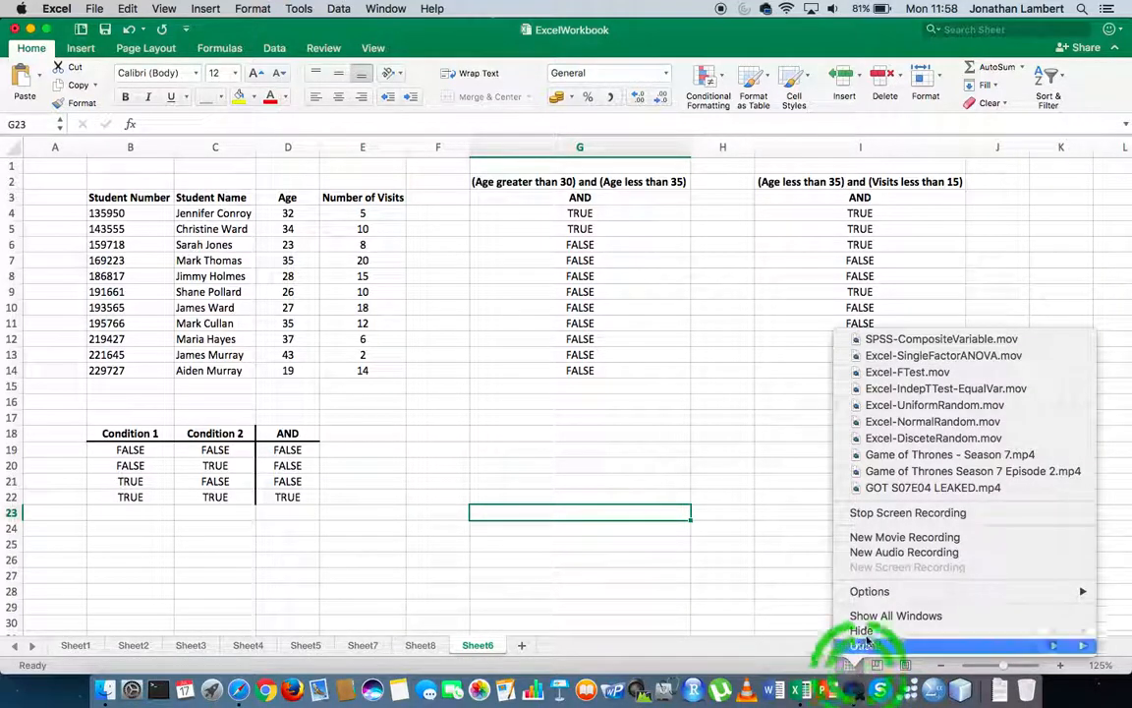